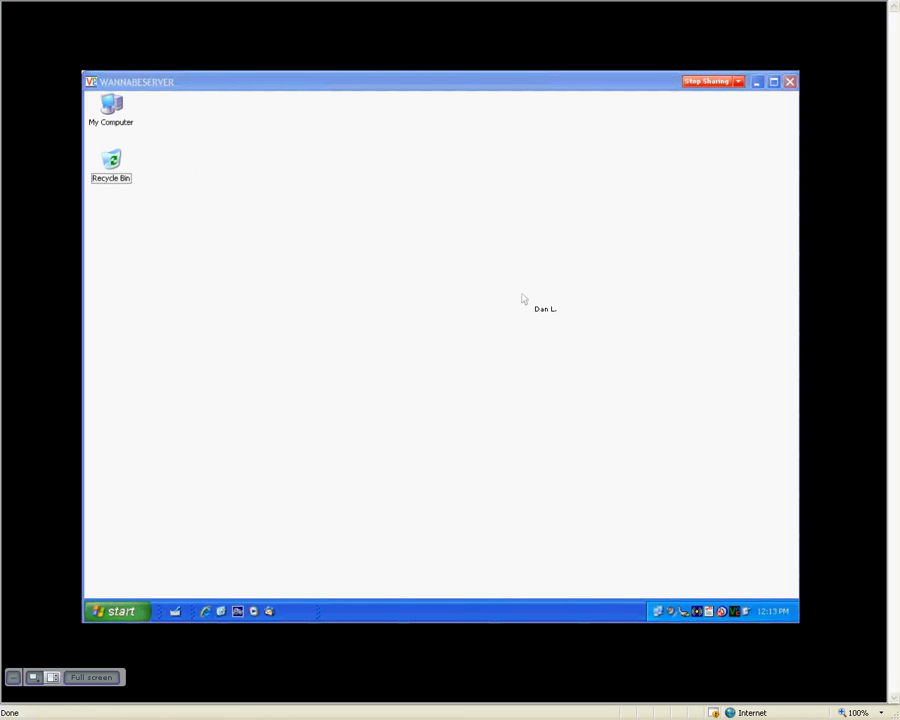
- Open the Control Panel from the Start menu and select Network Connections
click(132, 618)
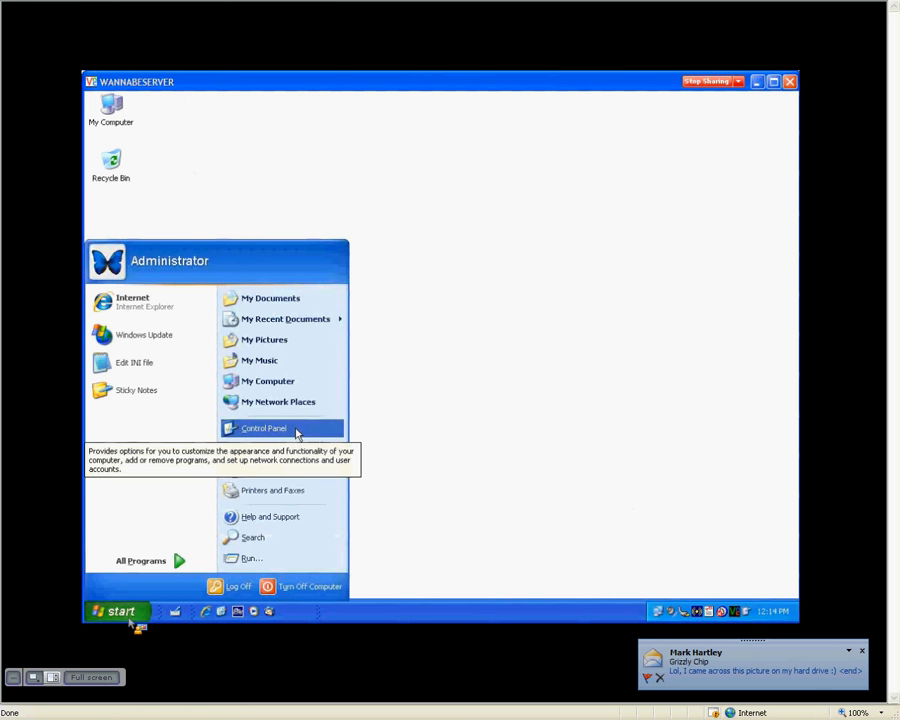
click(296, 430)
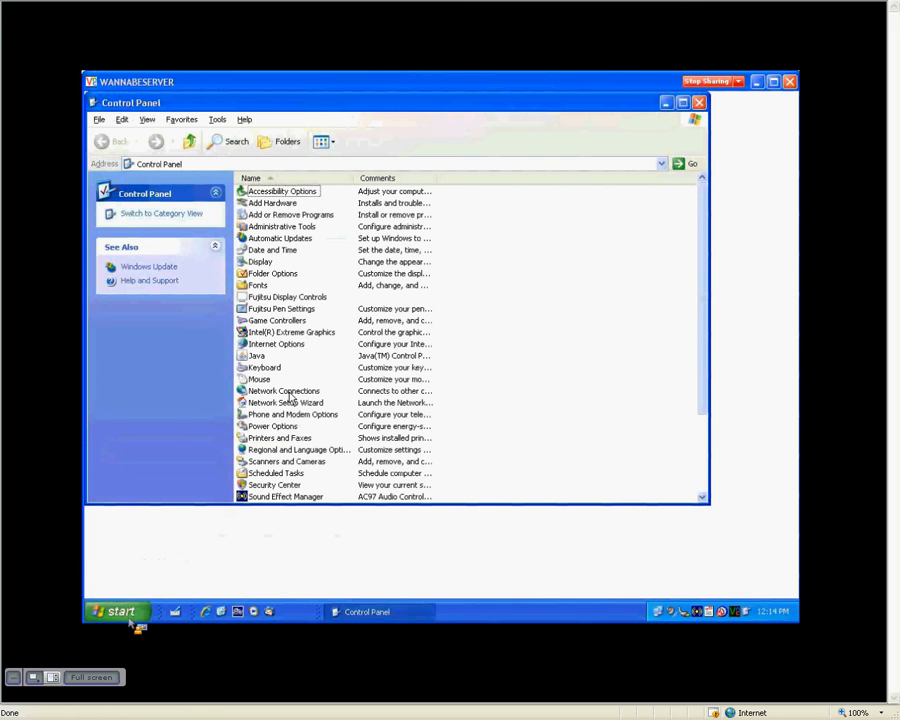
click(290, 391)
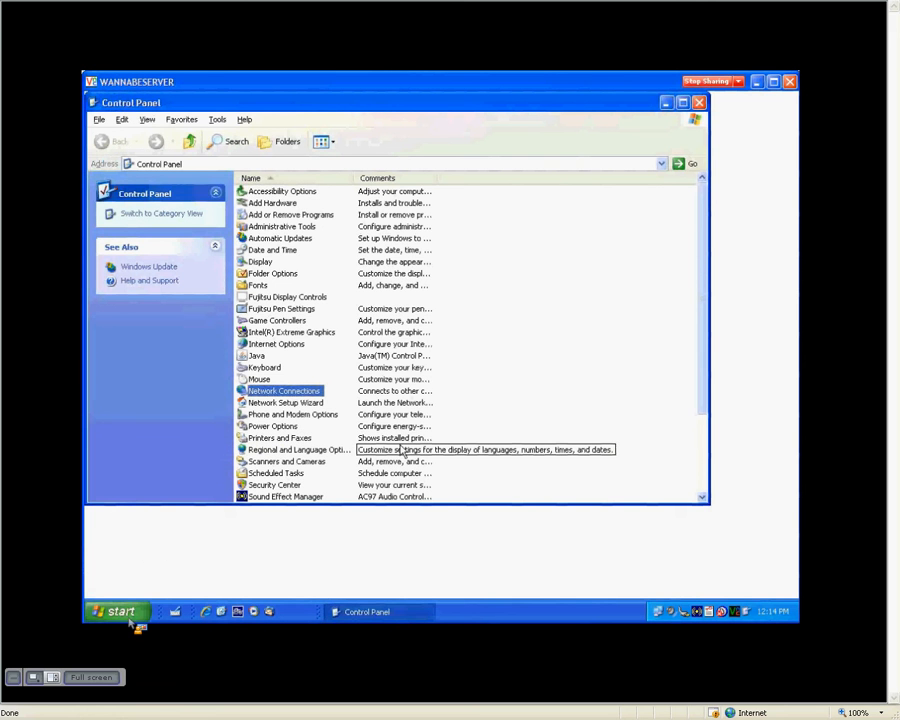
- Switch the Control Panel view to Thumbnails, then to Icons
click(323, 142)
click(330, 163)
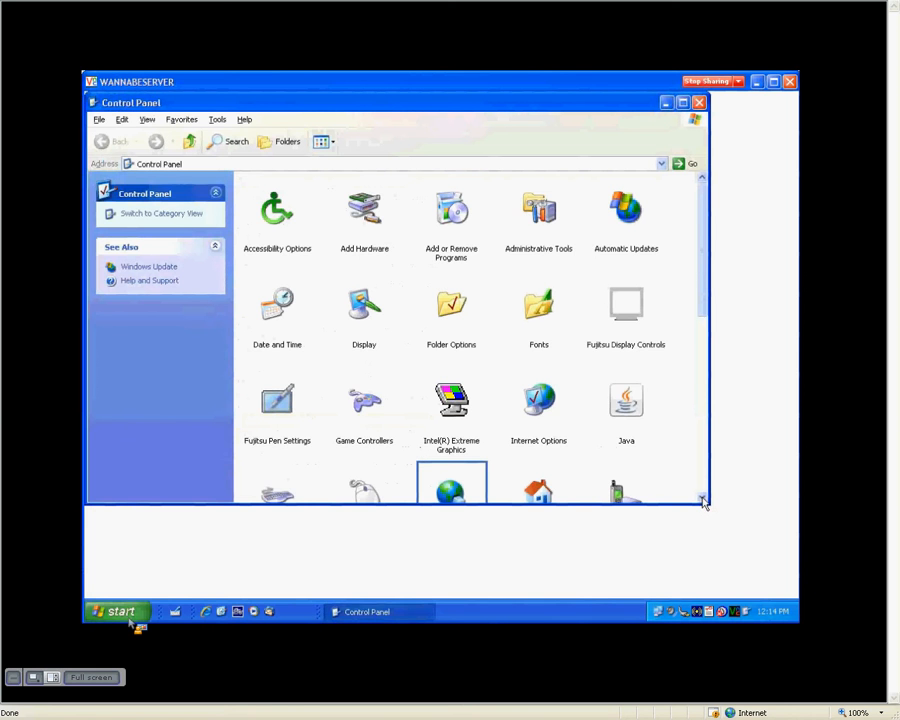
click(703, 498)
click(322, 141)
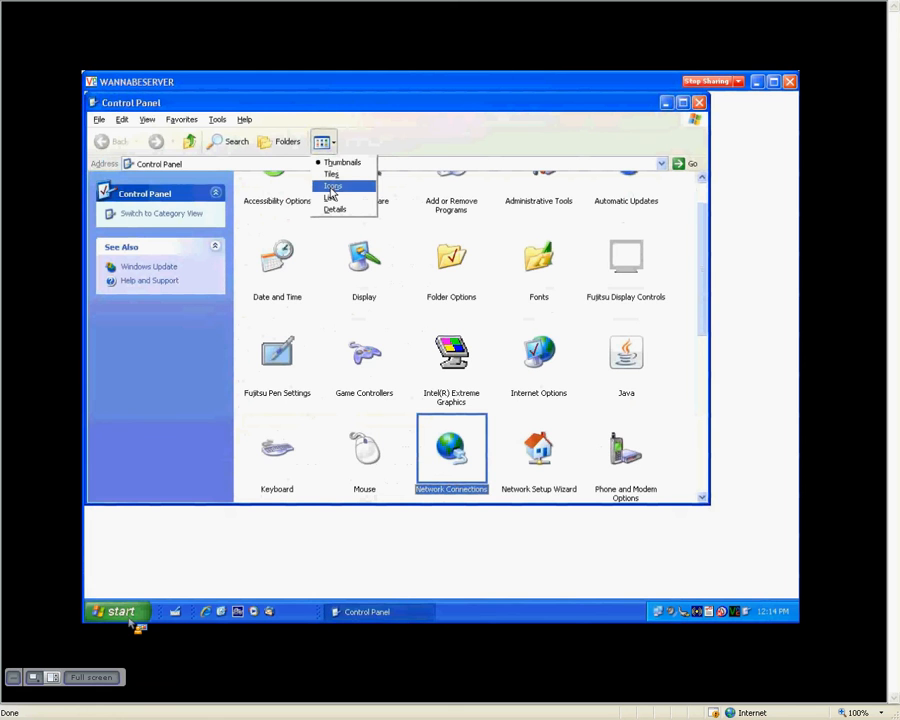
click(333, 187)
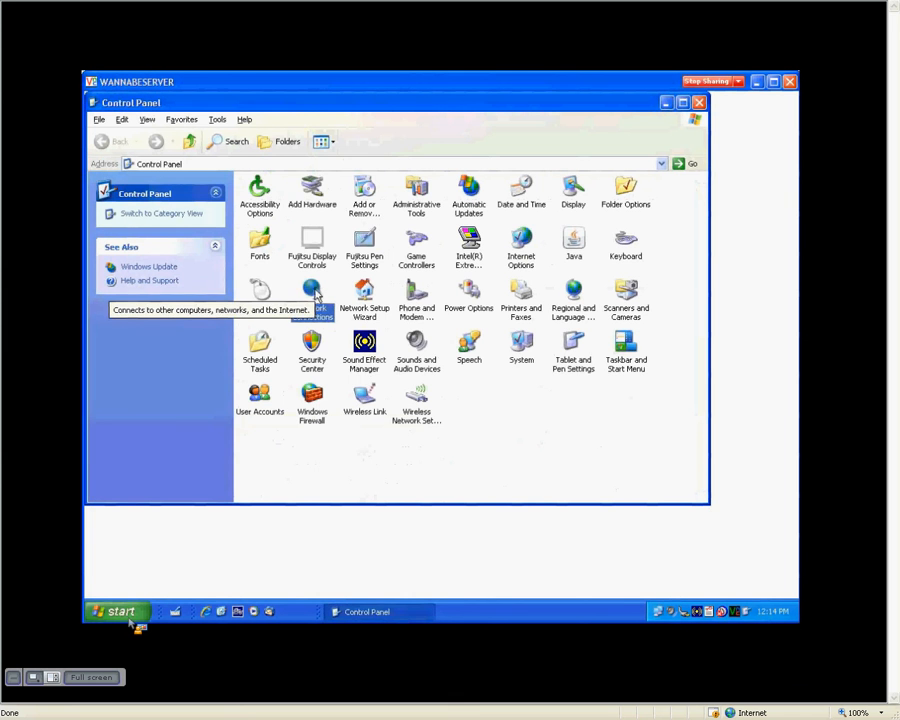
- Open Network Connections and launch the New Connection Wizard with 'Create a new connection'
double_click(316, 290)
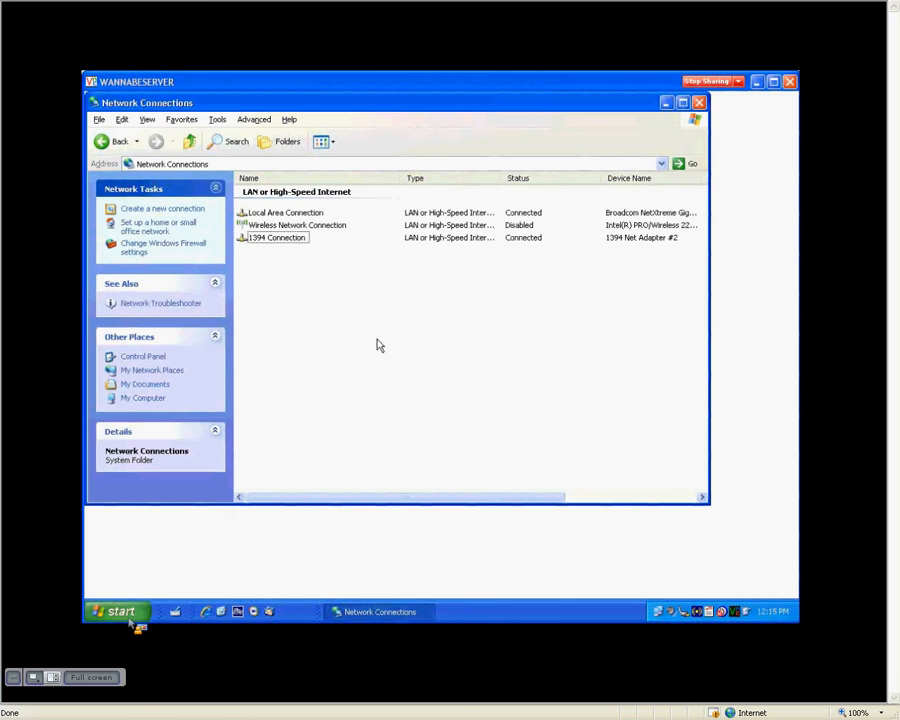
click(162, 209)
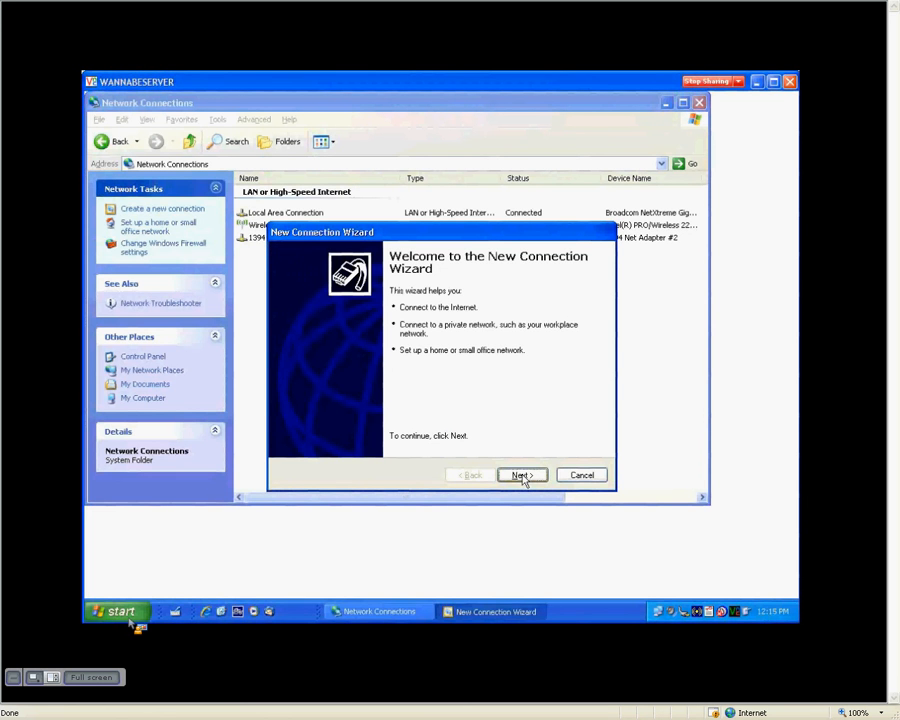
- Pass the wizard's welcome page and choose 'Set up an advanced connection'
click(521, 476)
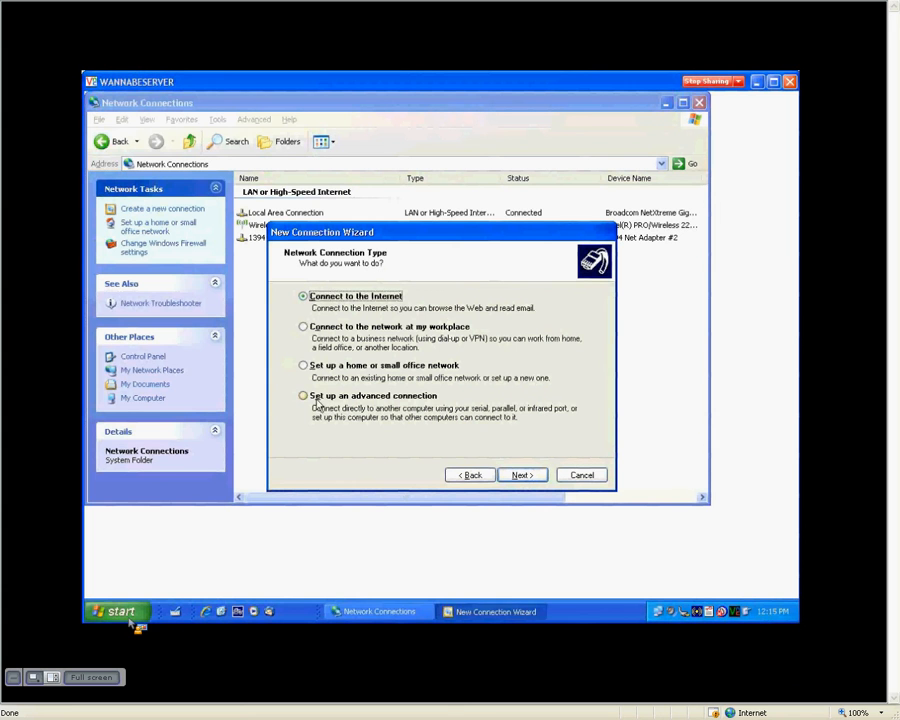
click(358, 397)
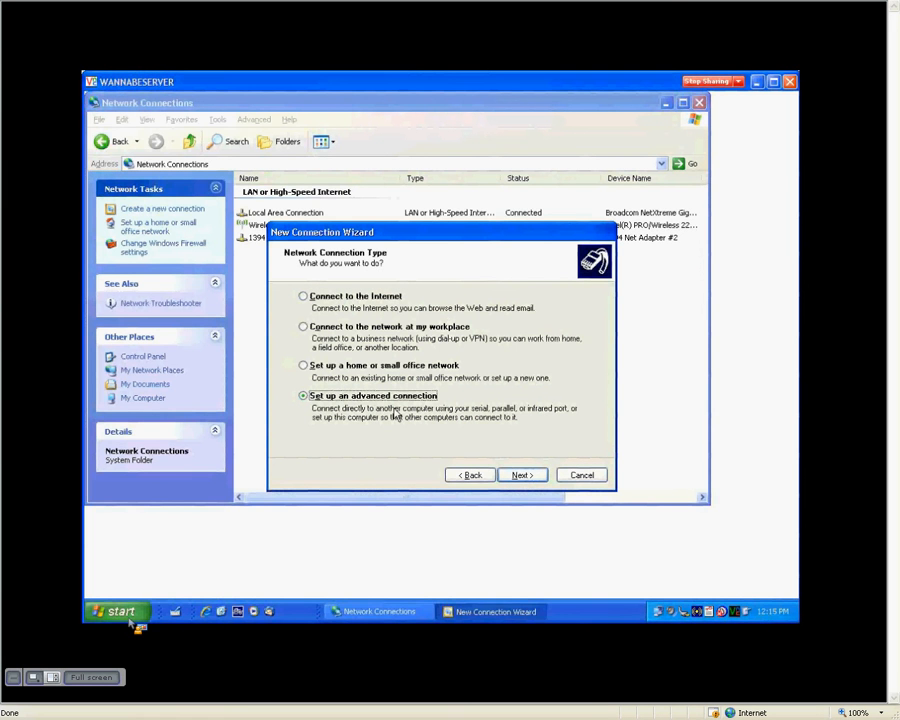
click(522, 476)
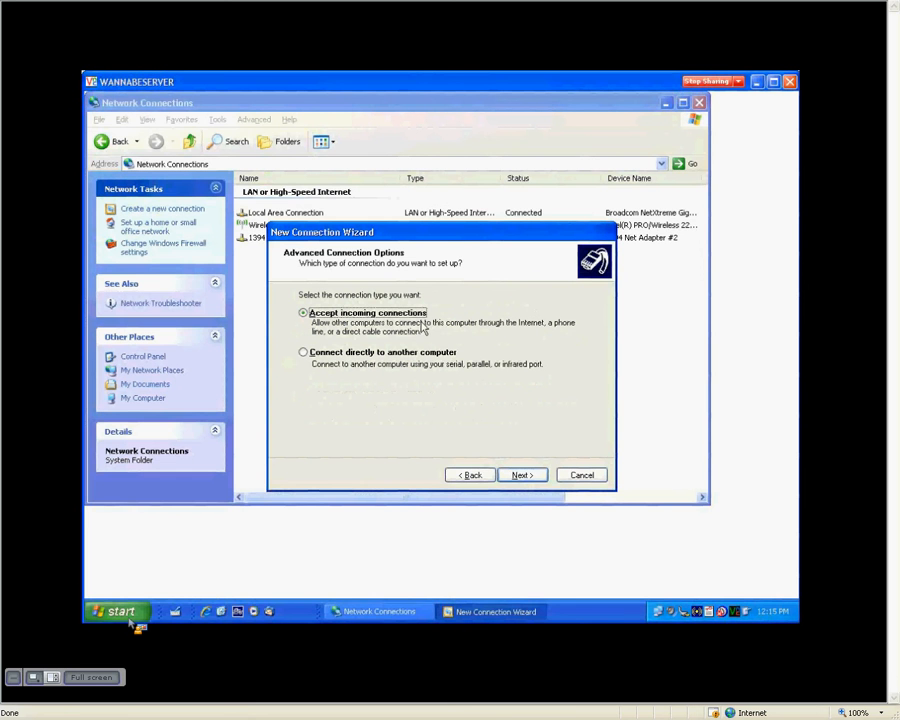
- Choose 'Accept incoming connections' and skip the devices page with no devices selected
click(304, 352)
click(312, 315)
click(519, 475)
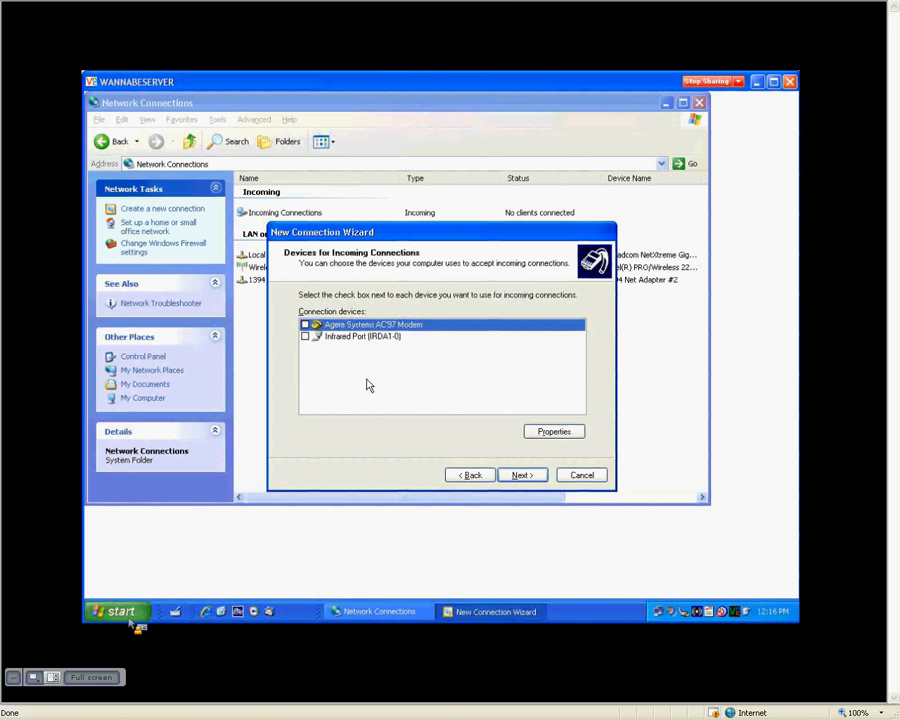
click(521, 476)
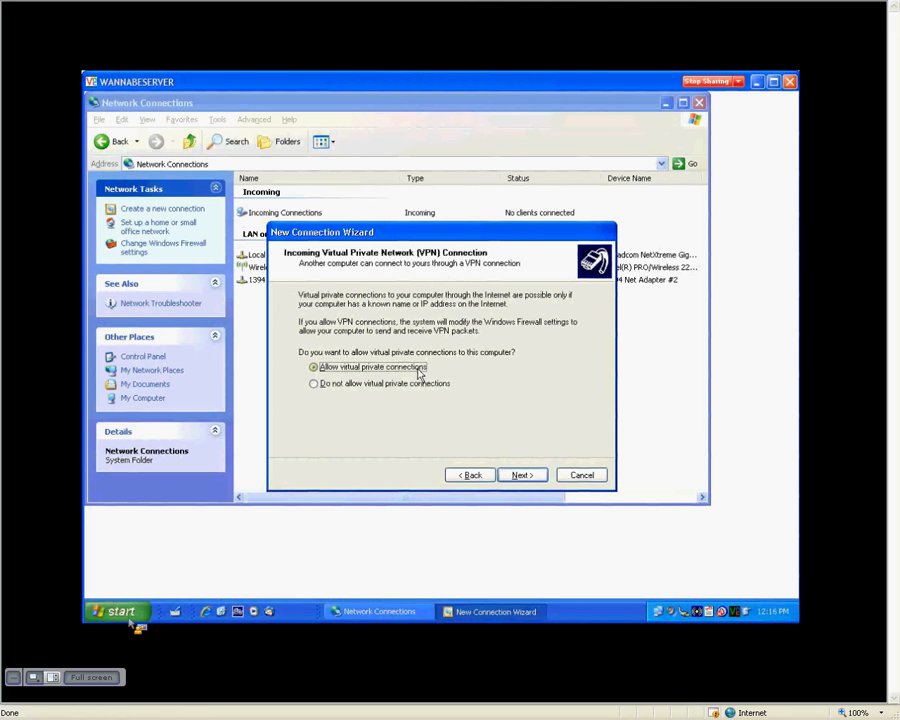
- Keep 'Allow virtual private connections' selected and continue to User Permissions
click(315, 385)
click(316, 368)
click(520, 476)
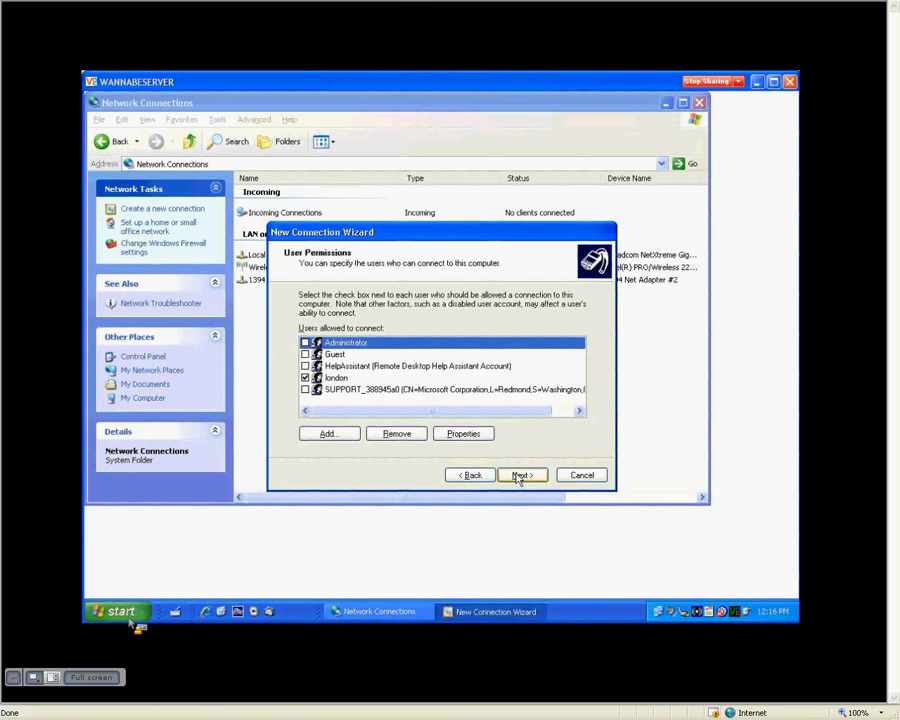
- Remove an existing user account from the permitted users list
click(338, 379)
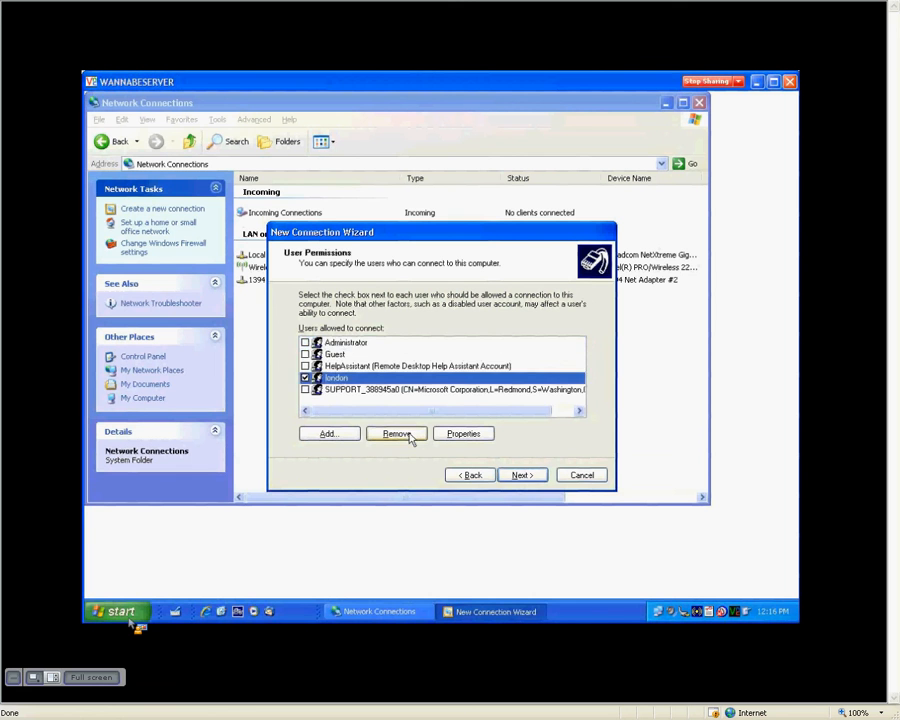
click(409, 435)
click(412, 391)
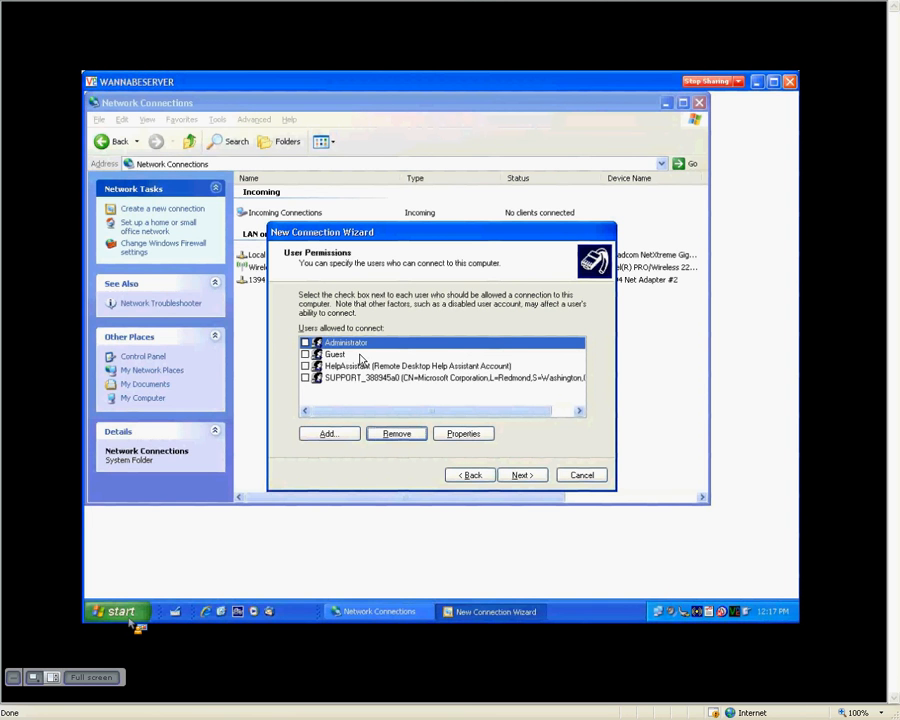
- Add a new user 'london' with a confirmed password, allowed to connect
click(342, 440)
text(london)
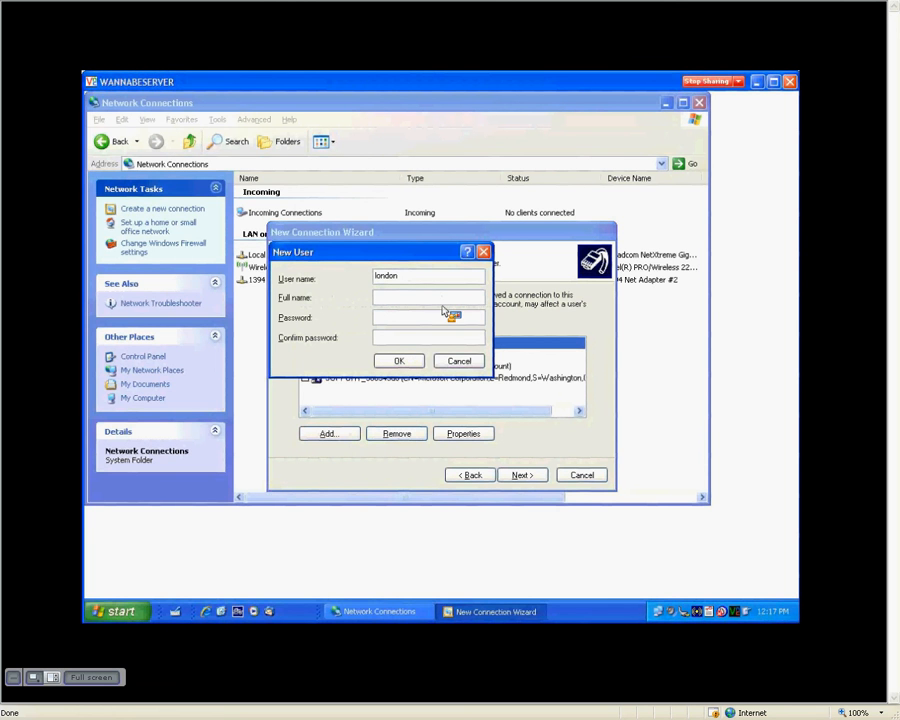
click(421, 315)
text(1234)
click(415, 334)
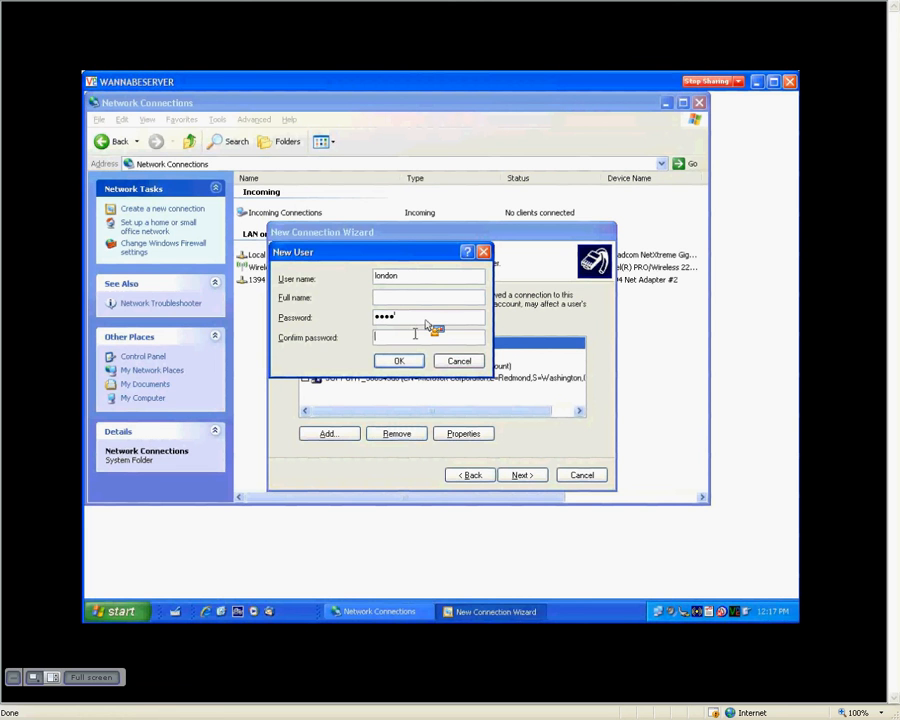
text(1234)
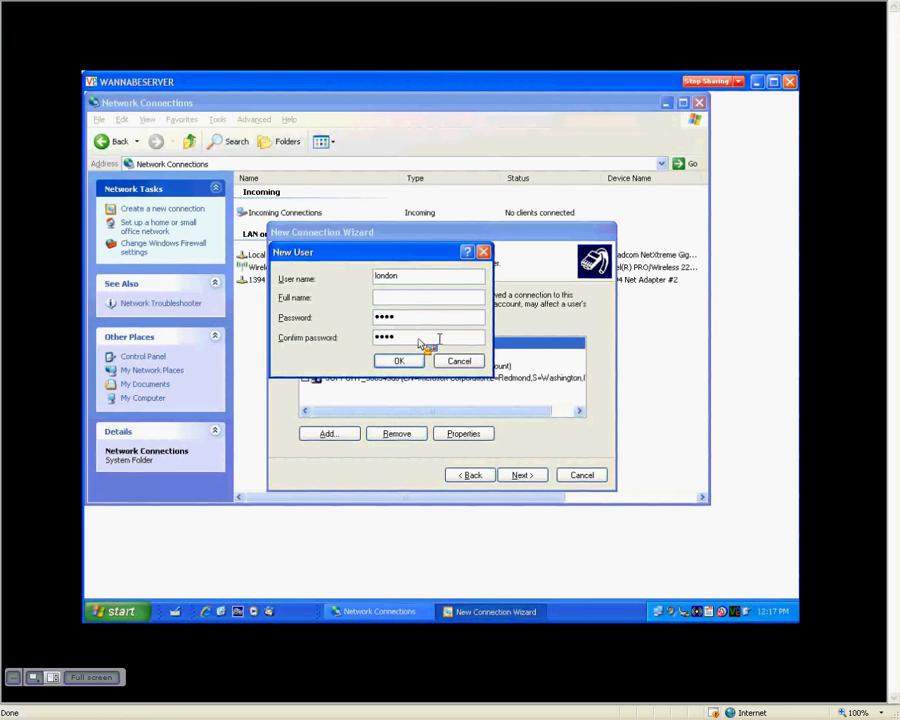
key(Return)
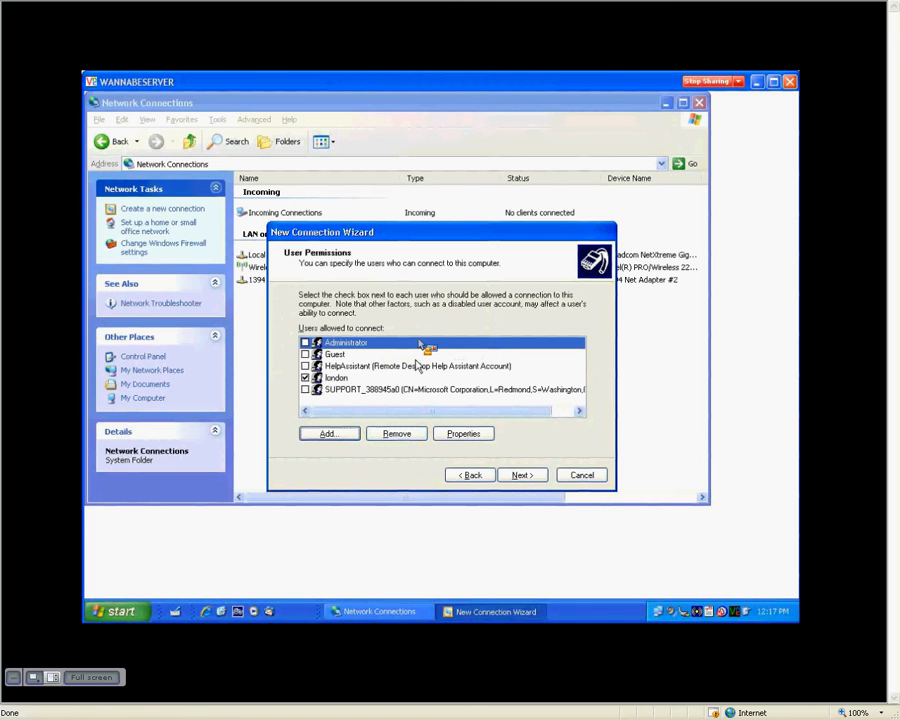
- Accept the default networking software and finish creating Incoming Connections
click(520, 476)
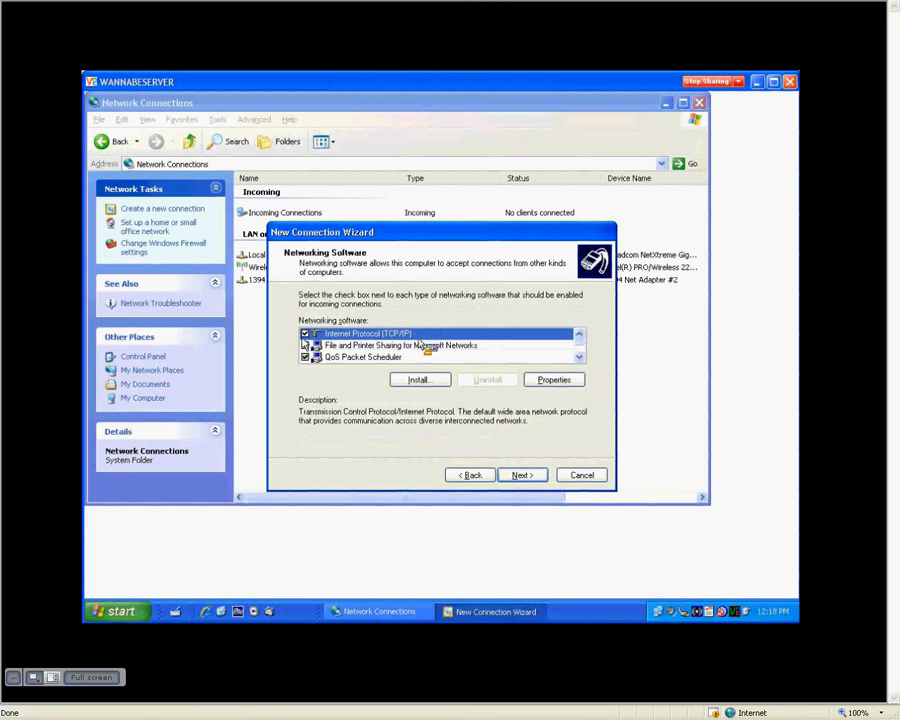
click(524, 476)
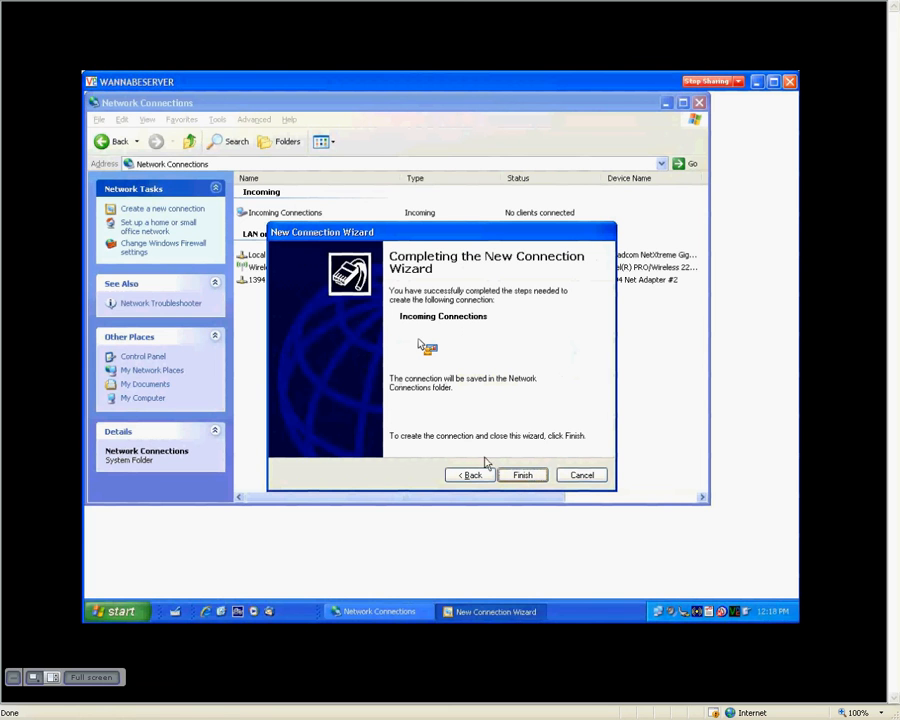
click(523, 477)
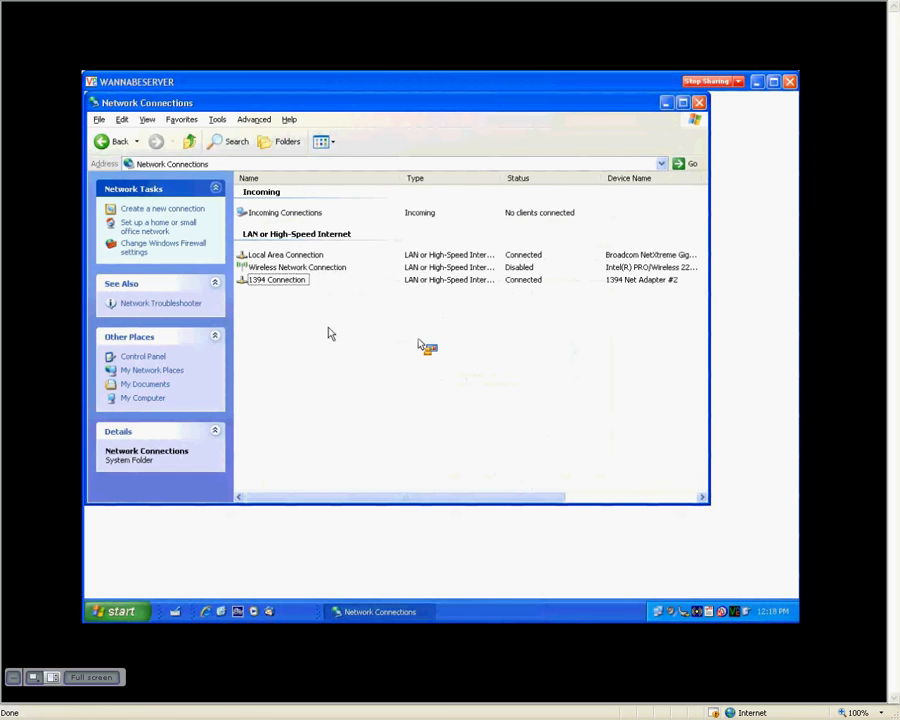
- Open the Incoming Connections properties on the Networking tab
right_click(309, 218)
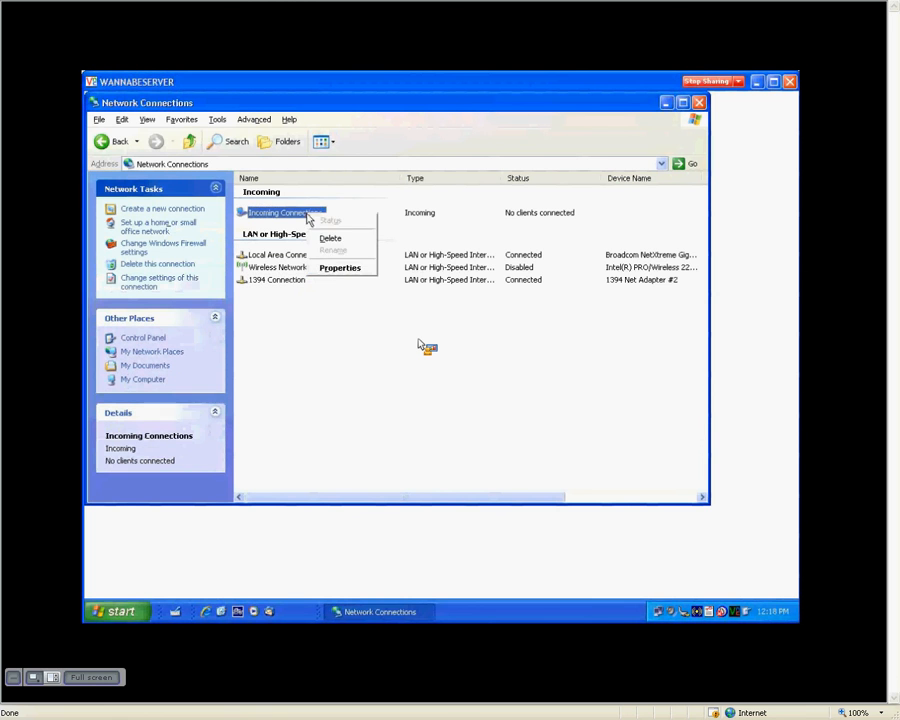
click(338, 268)
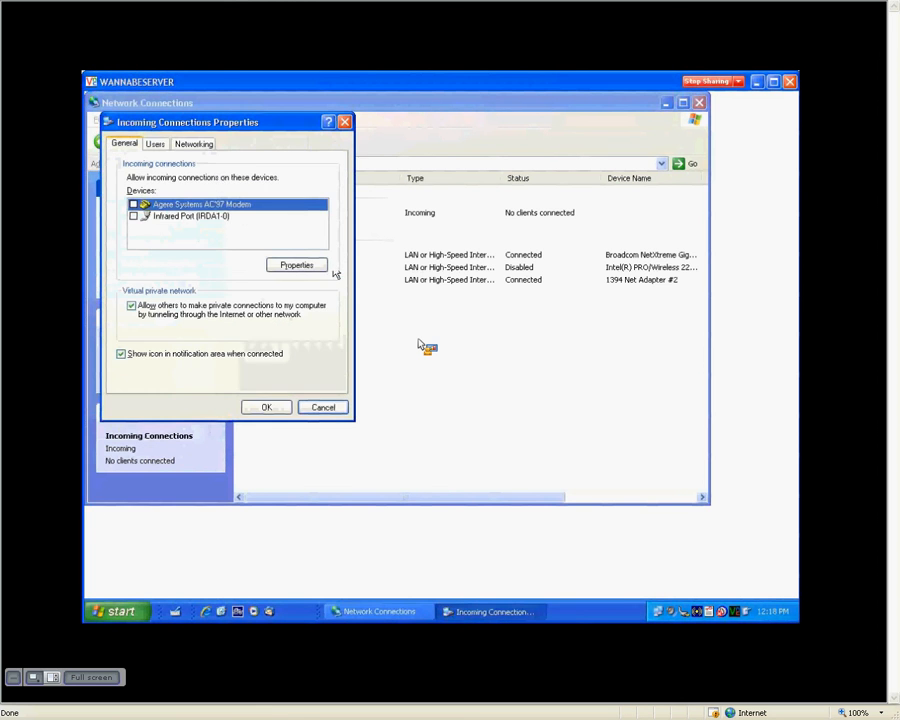
click(196, 146)
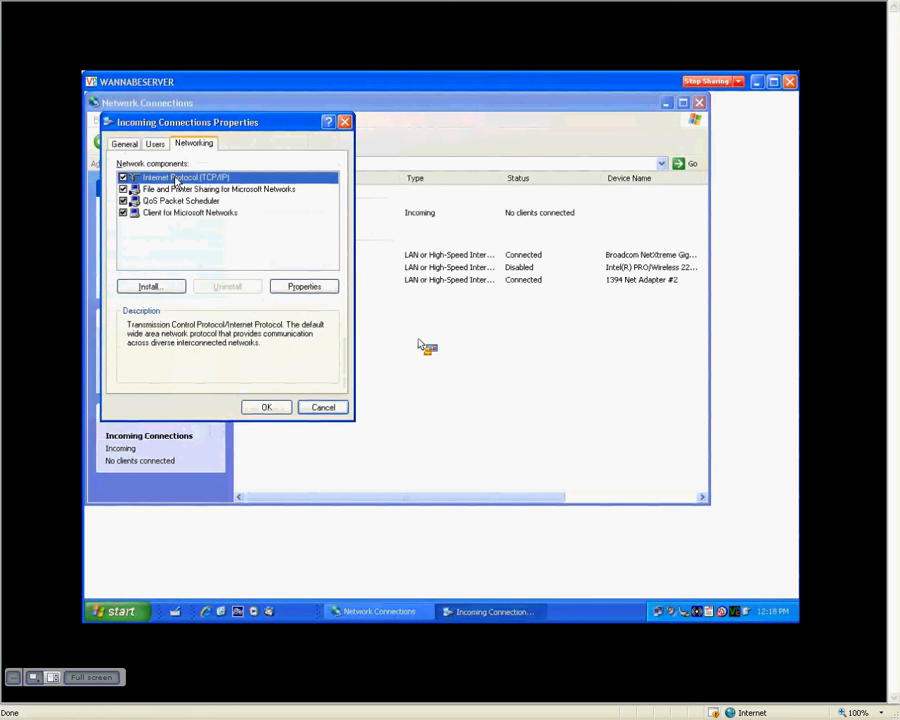
- Give incoming TCP/IP callers static addresses from 10.0.22.1 to 10.0.22.2
click(304, 288)
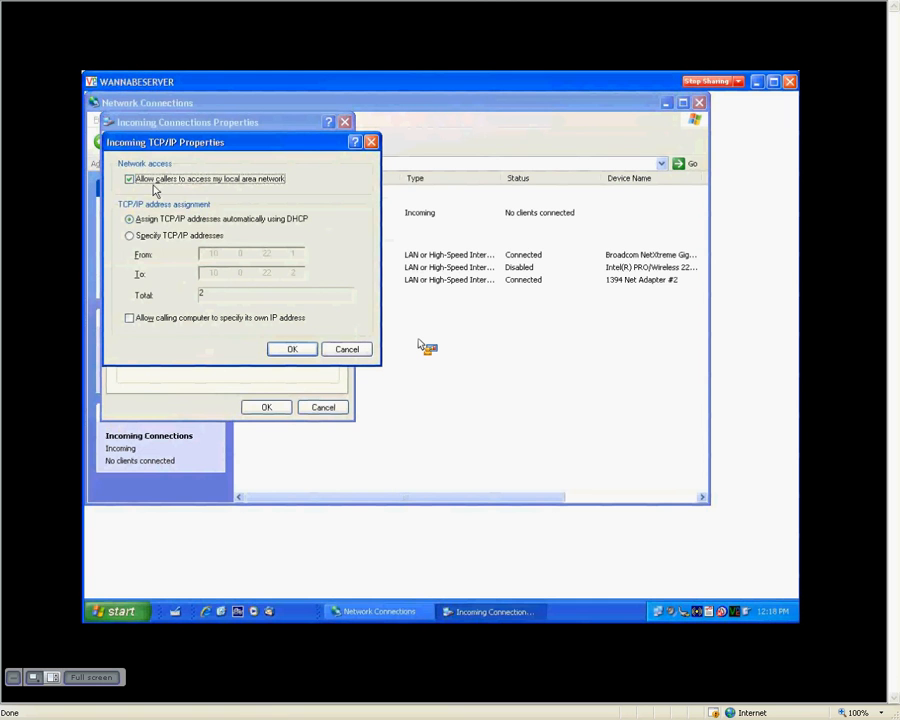
click(130, 237)
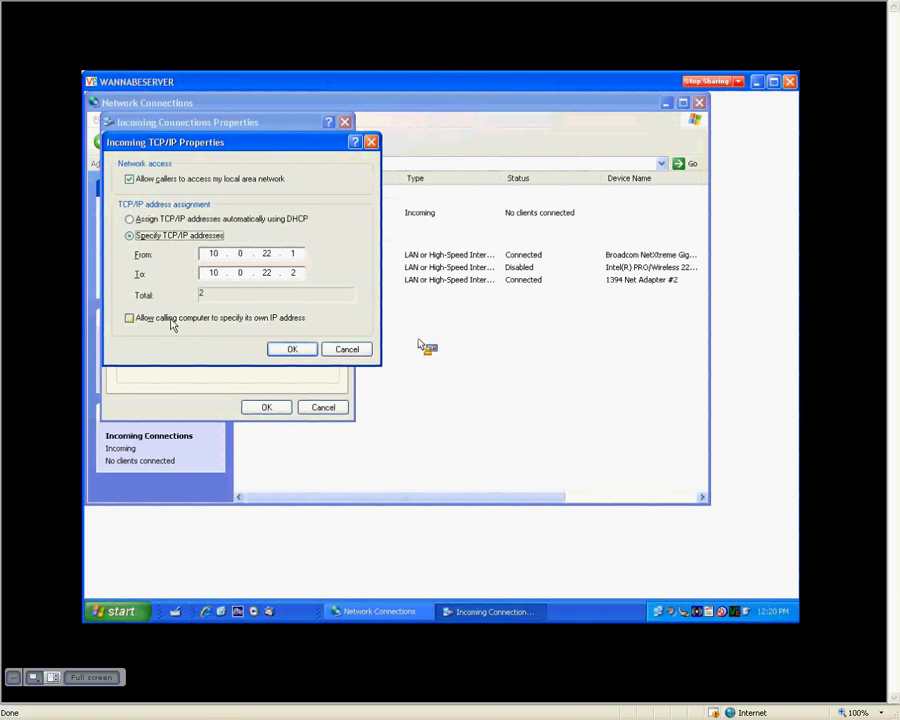
click(293, 350)
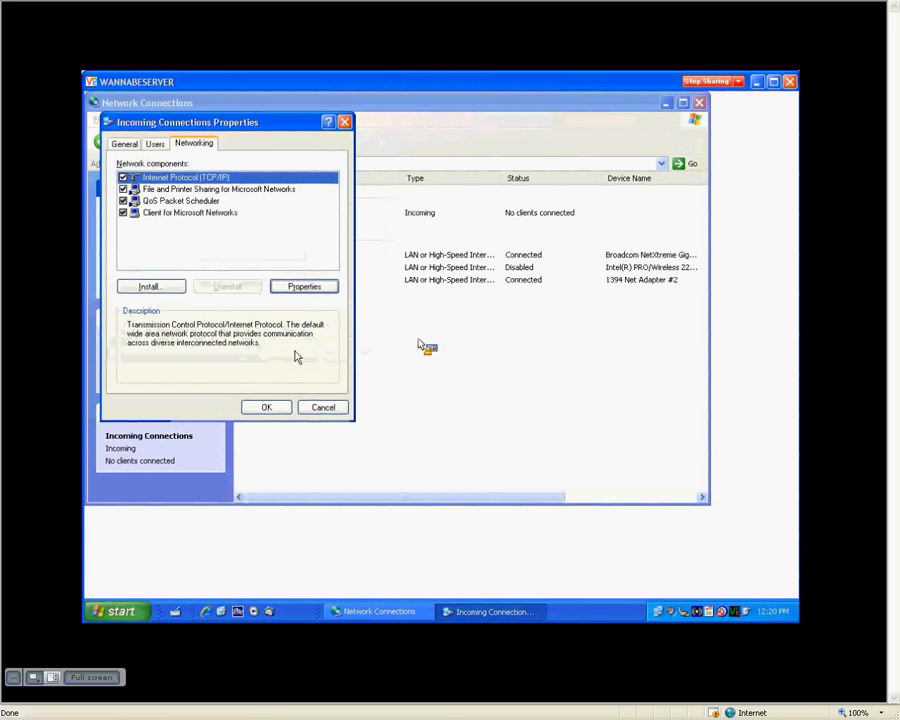
- Save the Incoming Connections properties and end the desktop sharing session
click(270, 407)
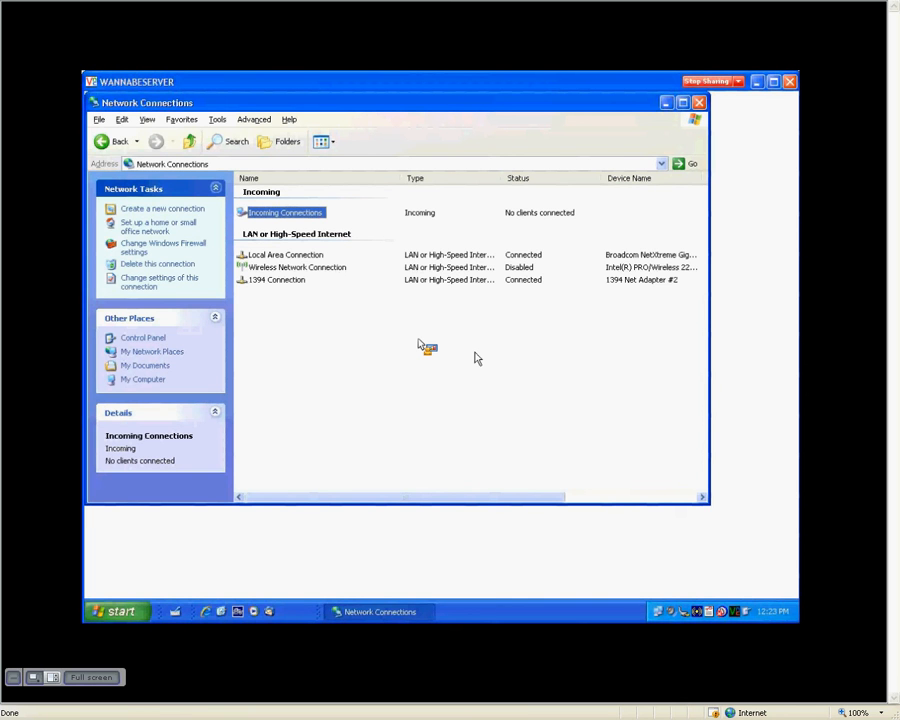
click(706, 81)
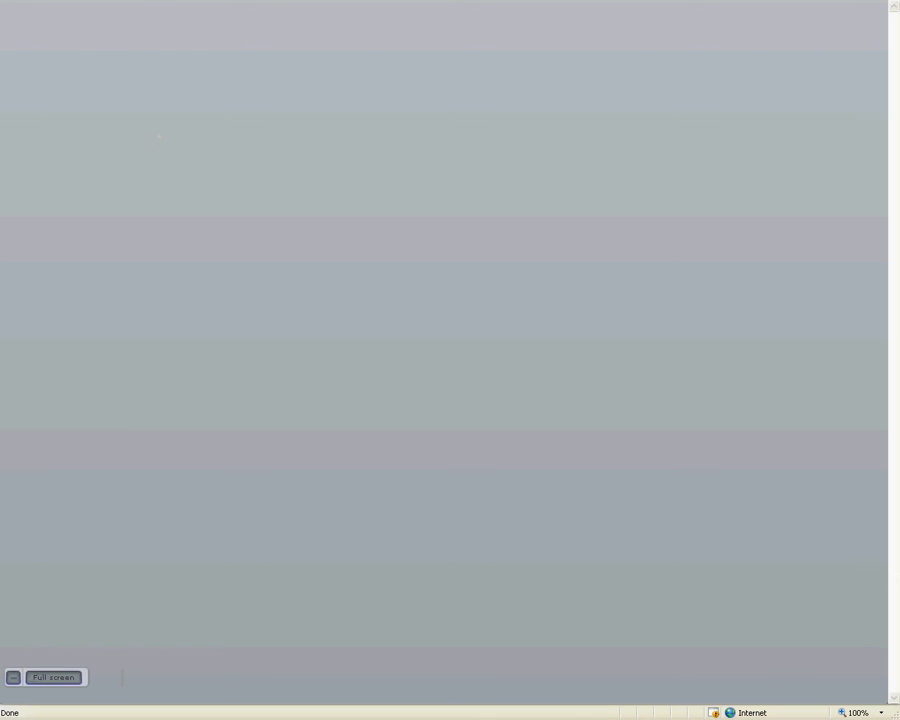
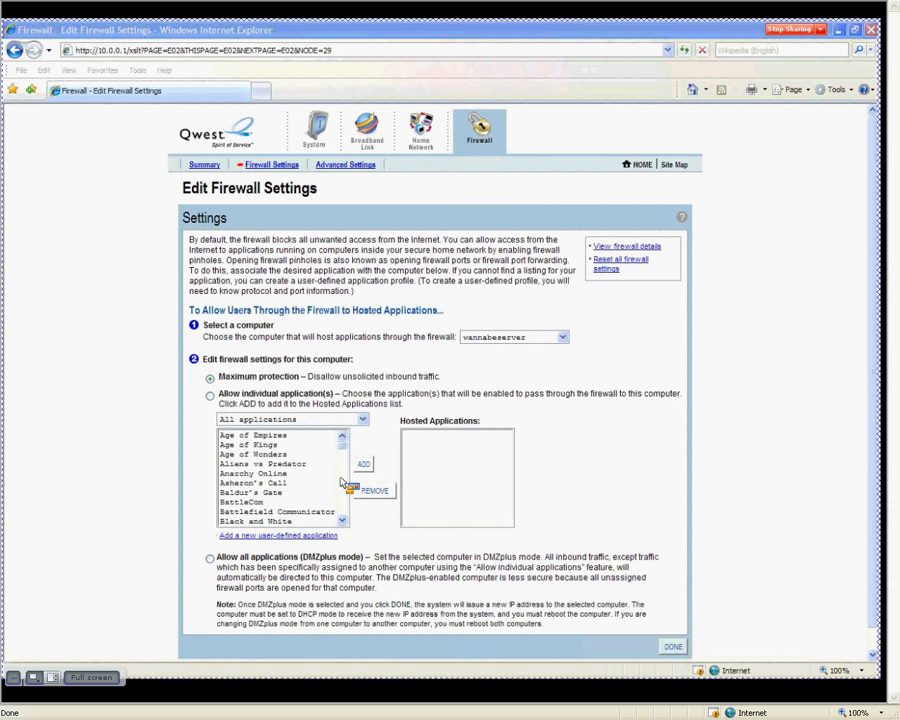
click(346, 498)
click(346, 500)
click(347, 505)
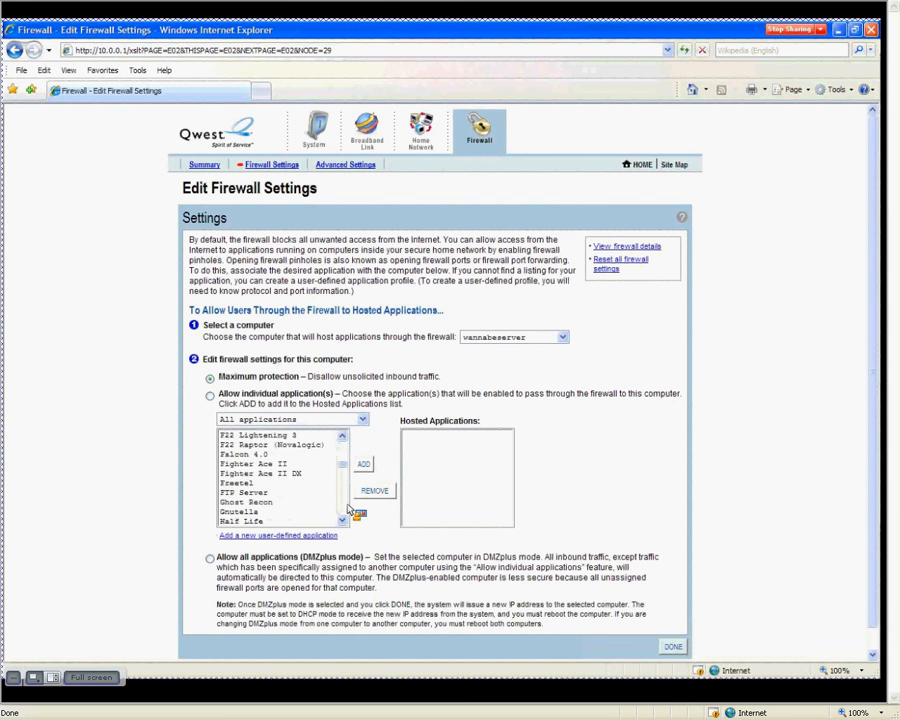
click(348, 510)
click(343, 461)
click(260, 493)
click(344, 514)
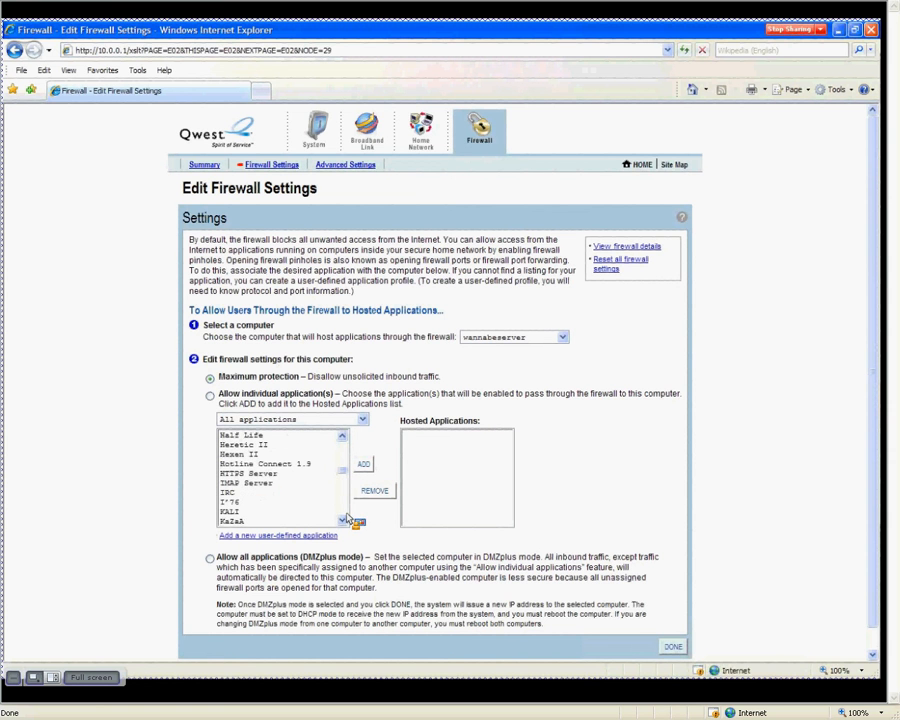
click(335, 520)
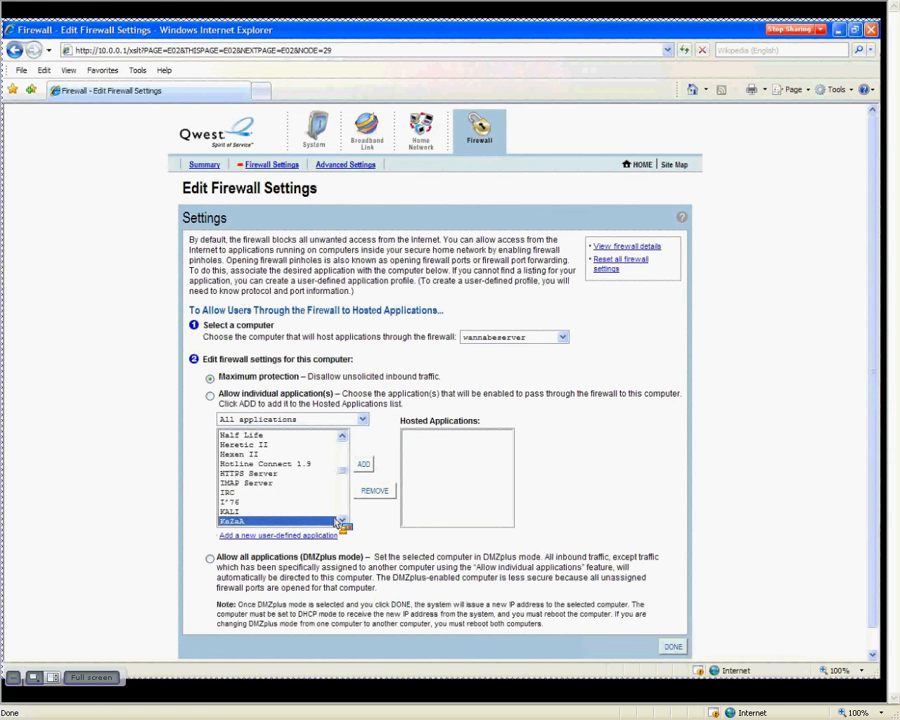
click(346, 517)
click(346, 517)
click(346, 517)
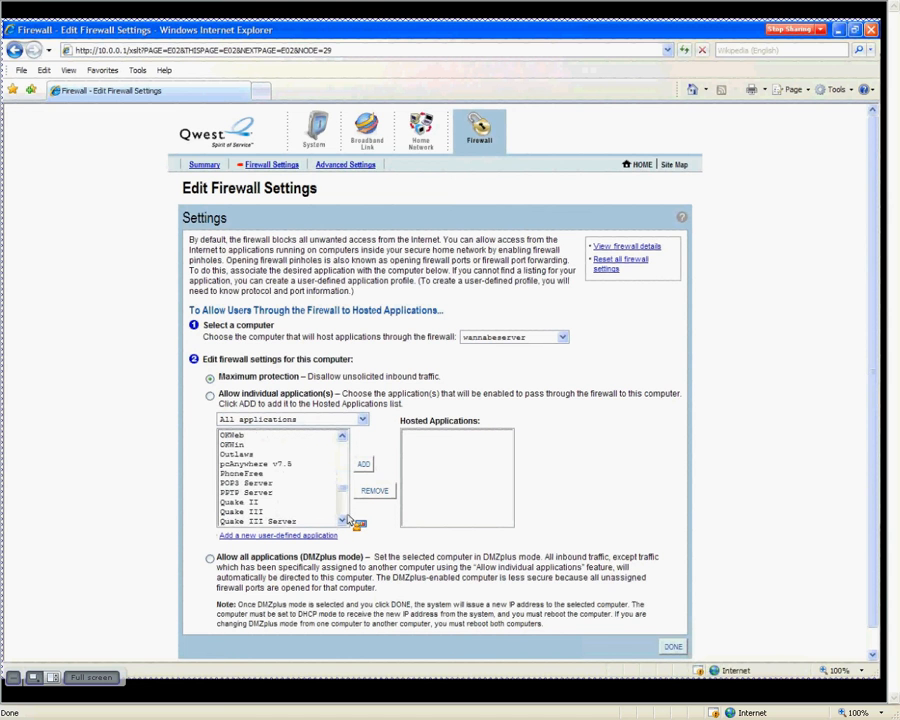
click(346, 517)
scroll(348, 485, up, 15)
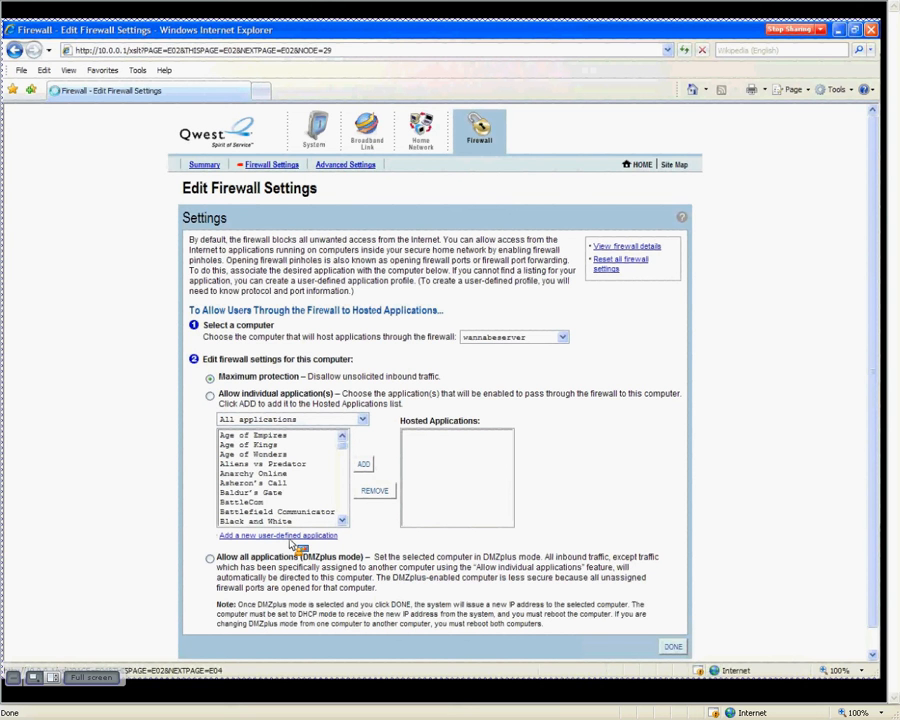
- Create application 'London VPN' with ports 1723 to 1723, 86400-second timeout and host port 1723
click(291, 540)
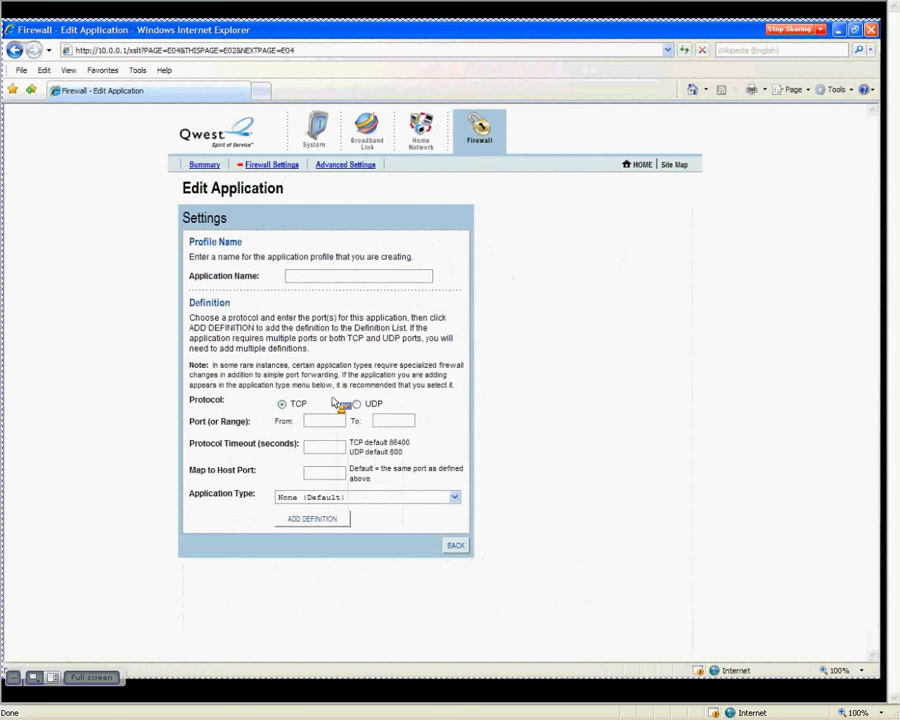
text(London VPN)
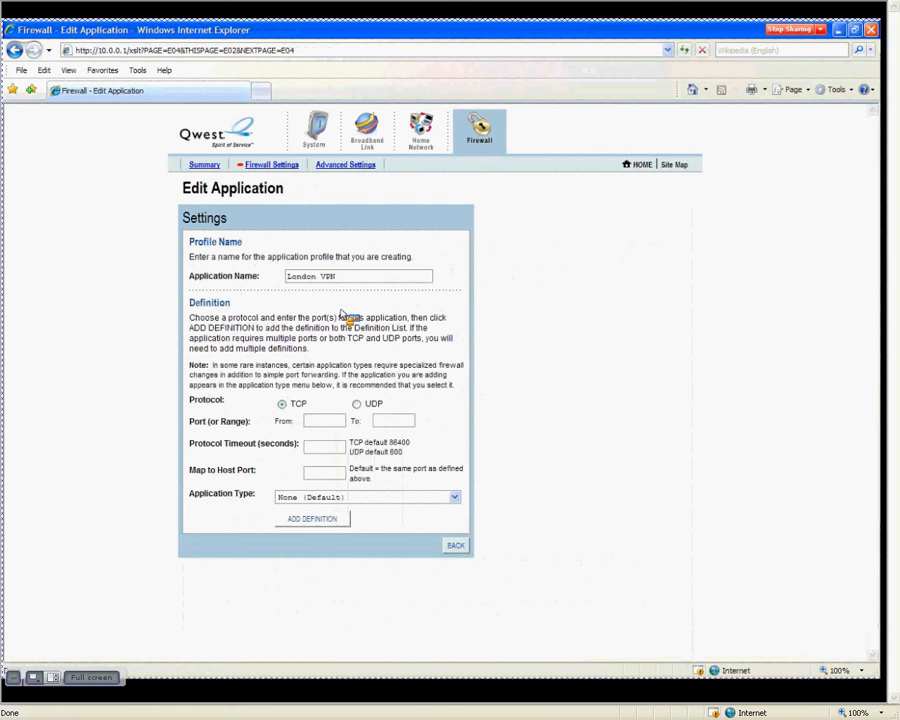
triple_click(215, 426)
drag(216, 430, 323, 430)
text(1723)
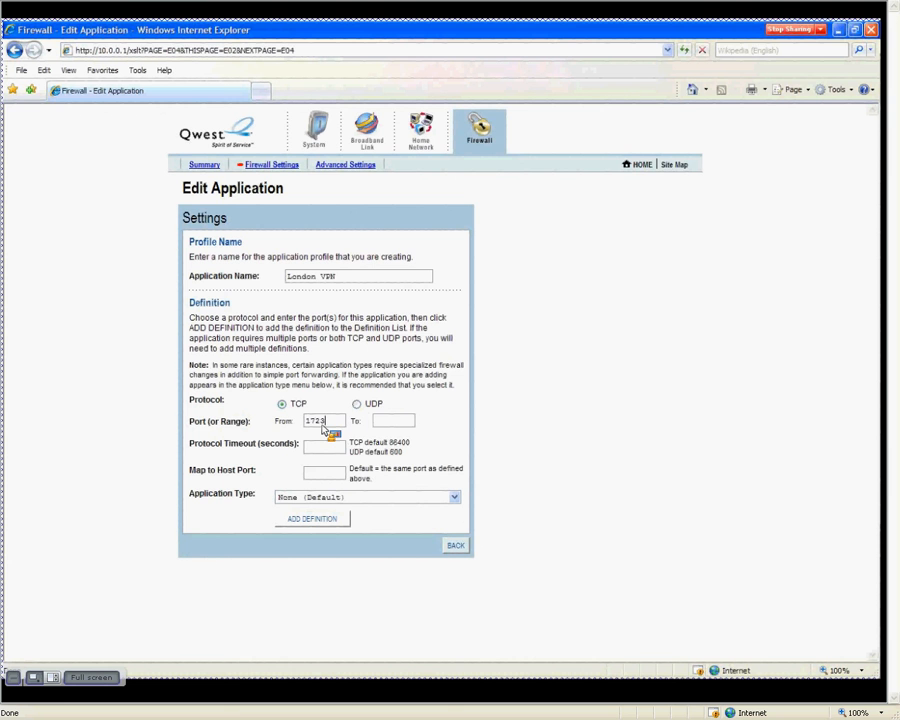
click(393, 428)
text(1723)
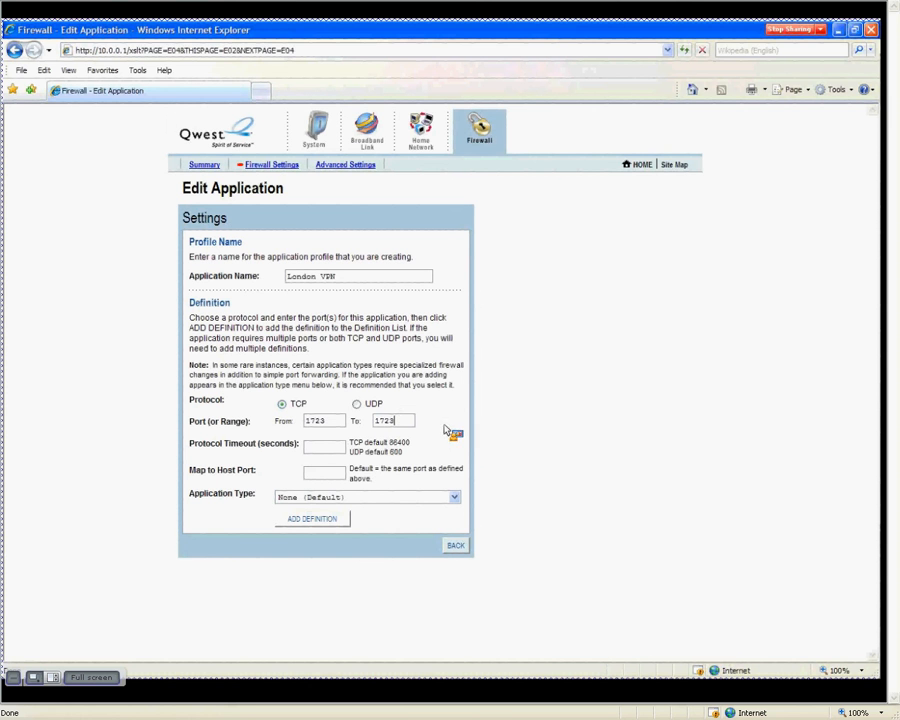
click(338, 451)
text(86400)
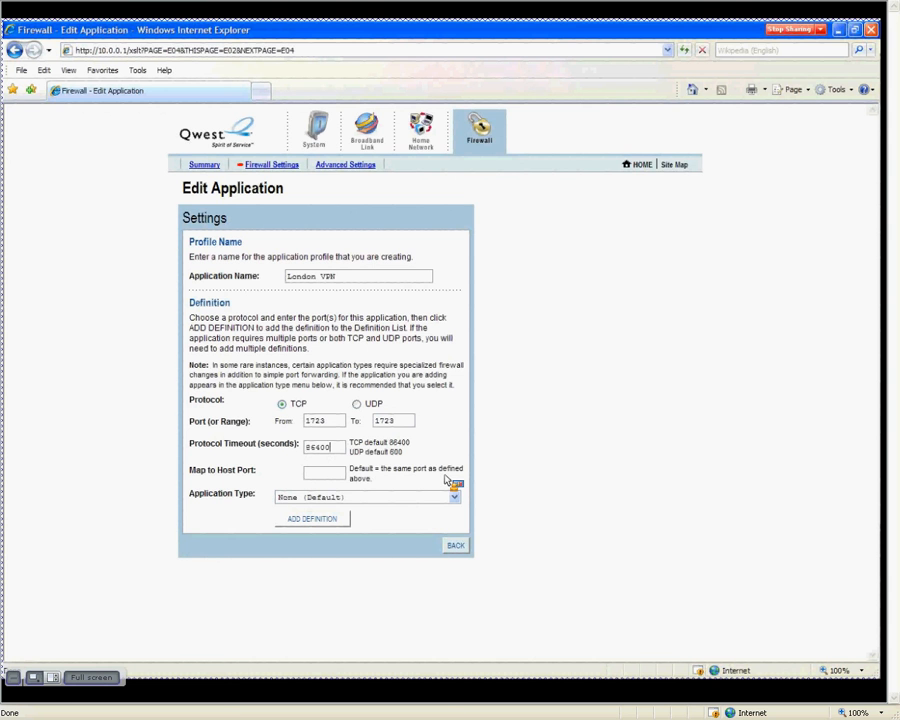
click(312, 475)
text(1723)
- Make London VPN a PPTP virtual private network server and add its TCP 1723 definition
click(461, 505)
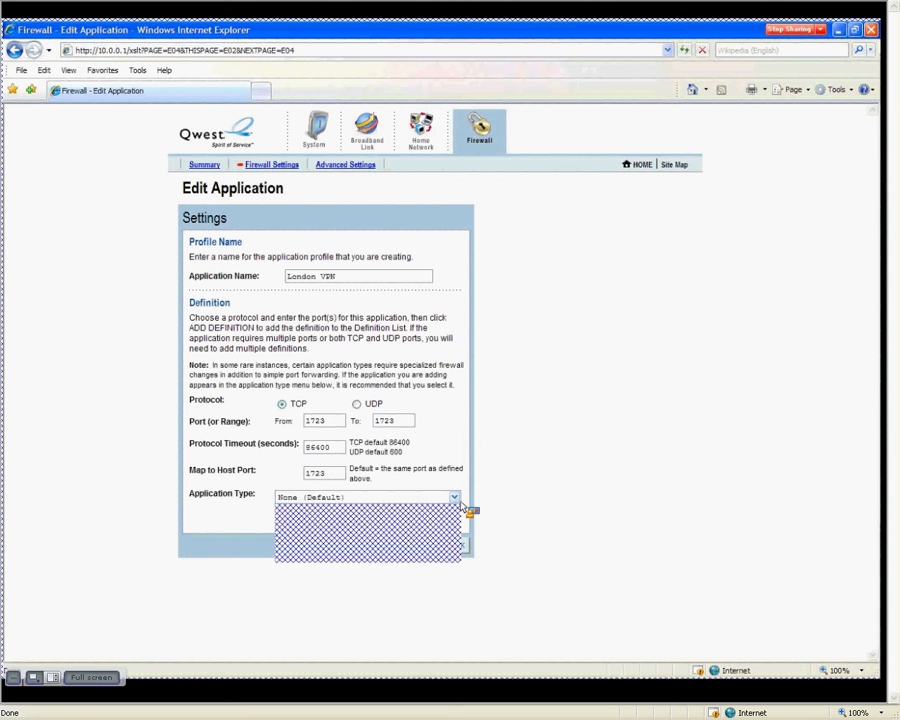
click(428, 552)
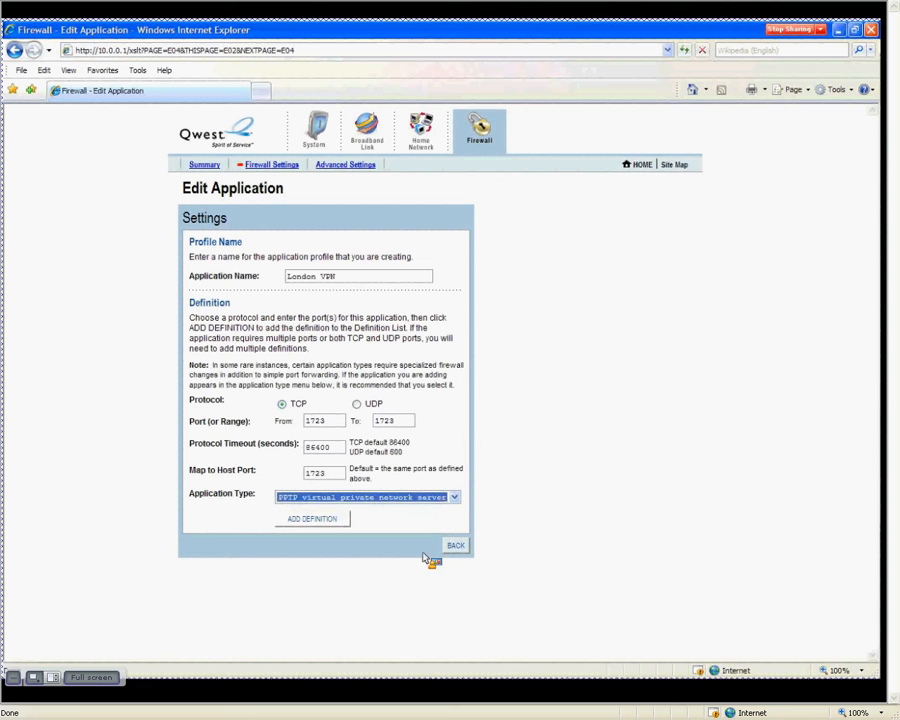
click(560, 545)
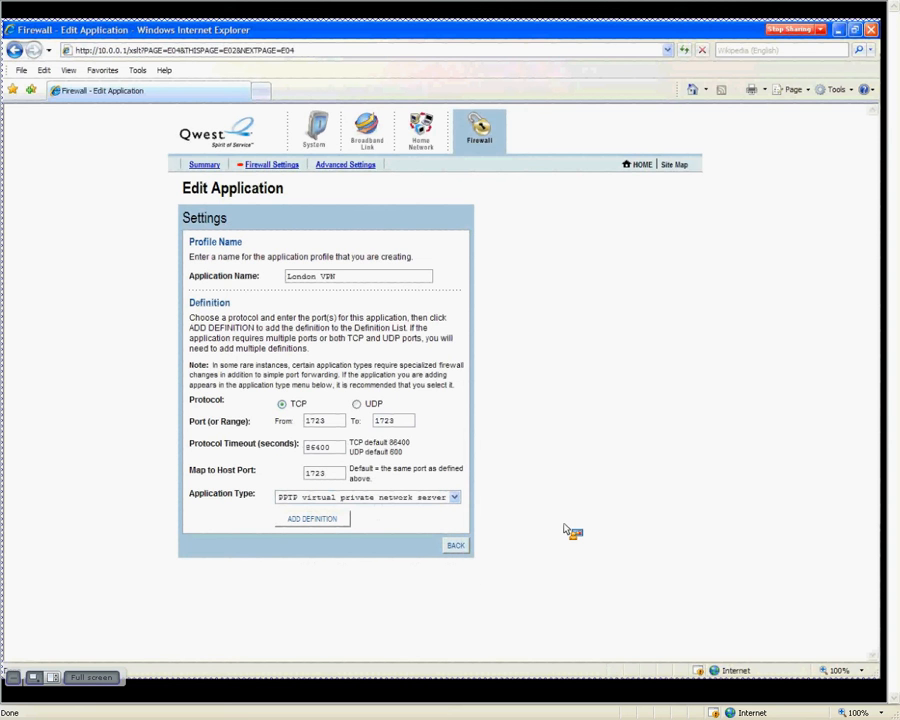
click(312, 518)
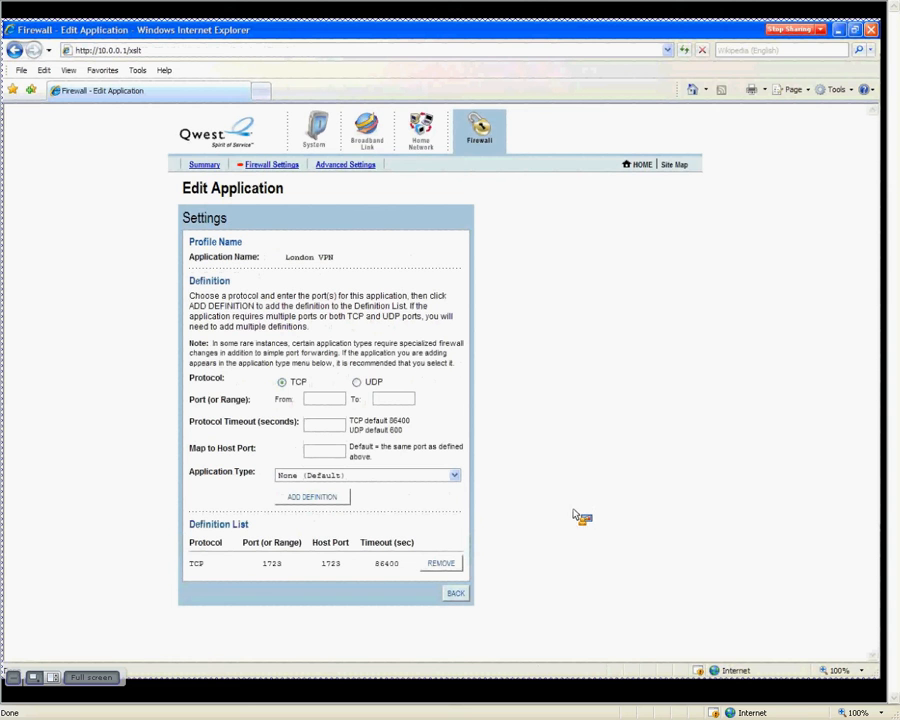
- Go back to the Edit Firewall Settings page for wannabeserver
click(819, 30)
click(754, 42)
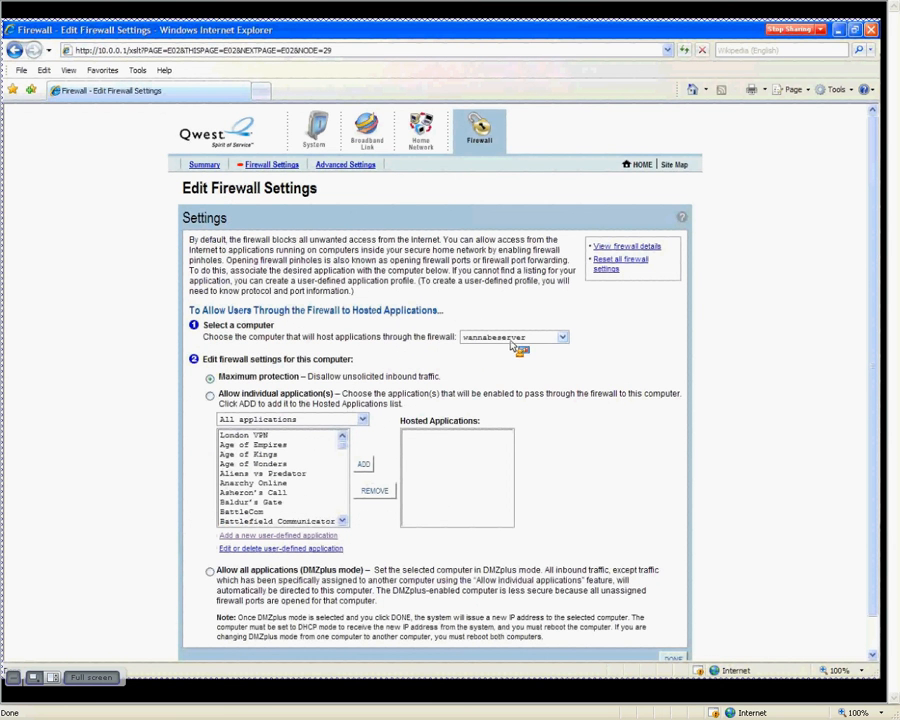
- Move London VPN into wannabeserver's Hosted Applications list
click(285, 435)
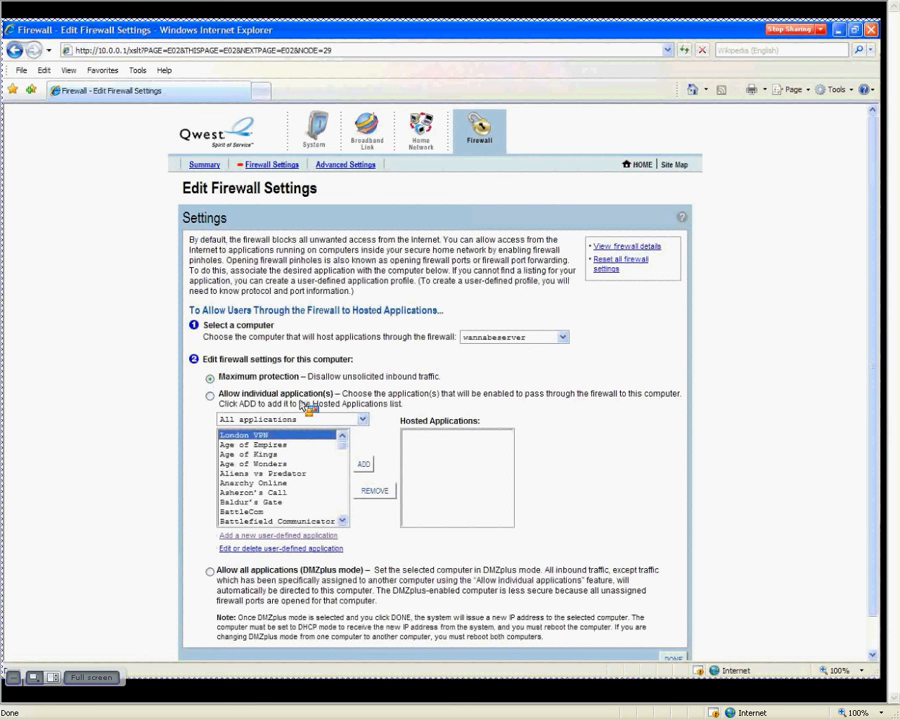
click(365, 465)
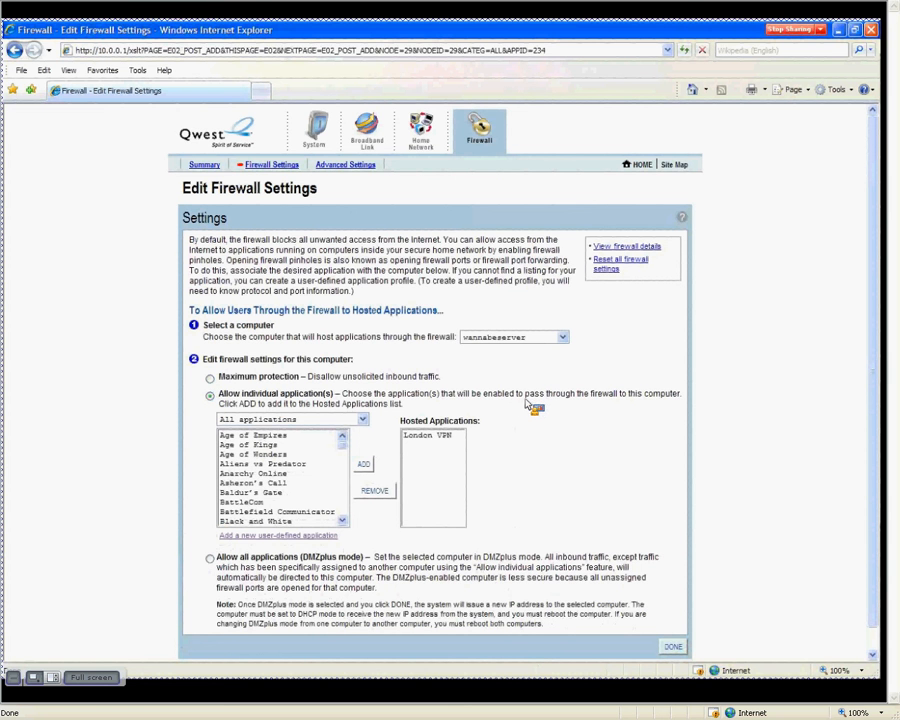
drag(525, 395, 575, 397)
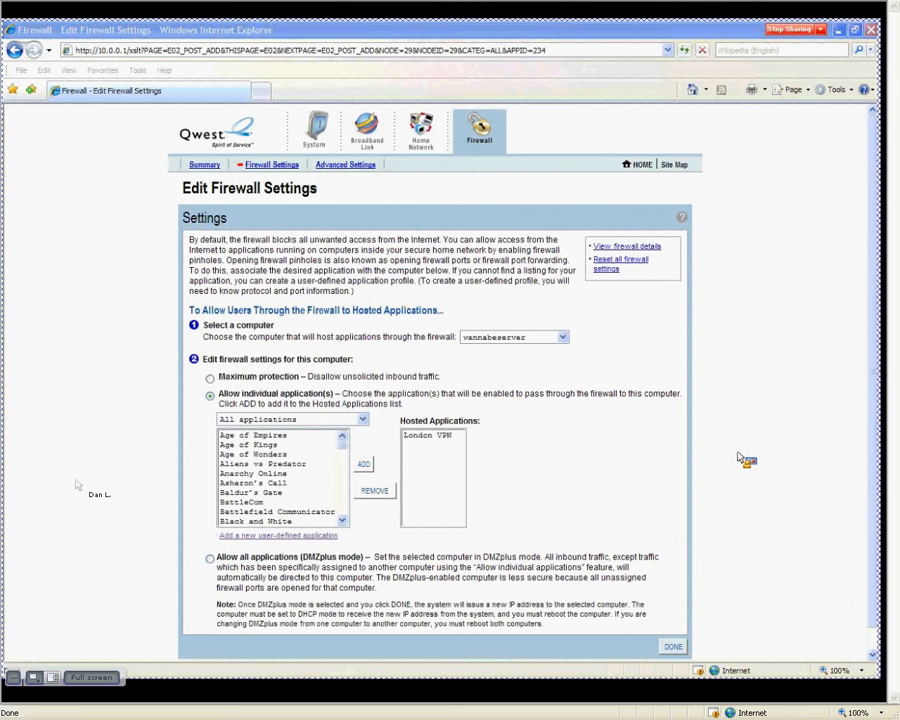
- Save the firewall changes and view the detailed firewall rules
click(673, 646)
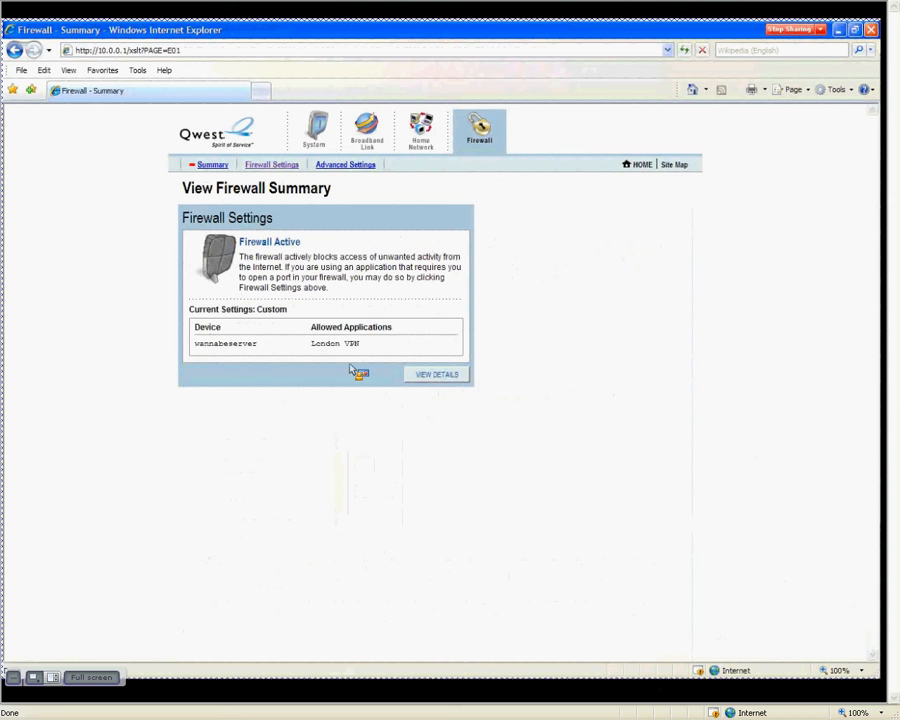
click(425, 377)
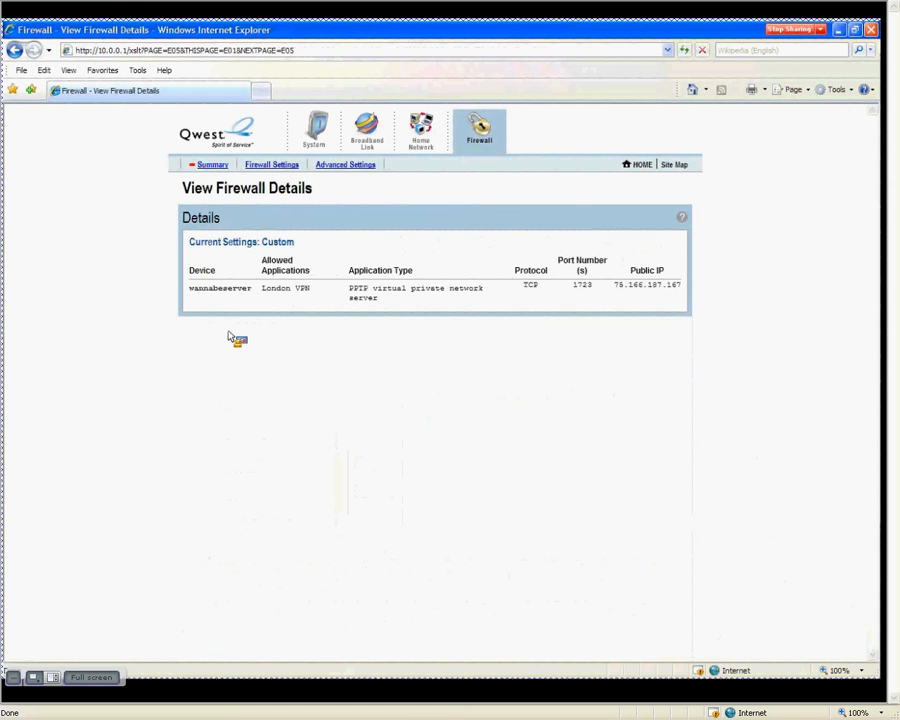
double_click(210, 291)
drag(270, 300, 297, 298)
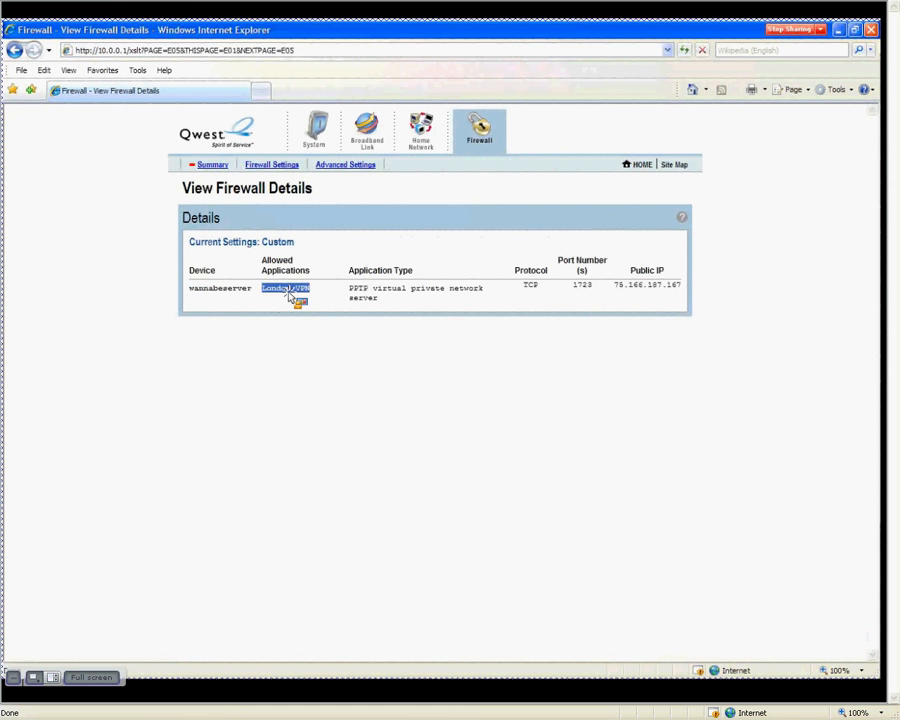
drag(372, 294, 459, 313)
double_click(531, 286)
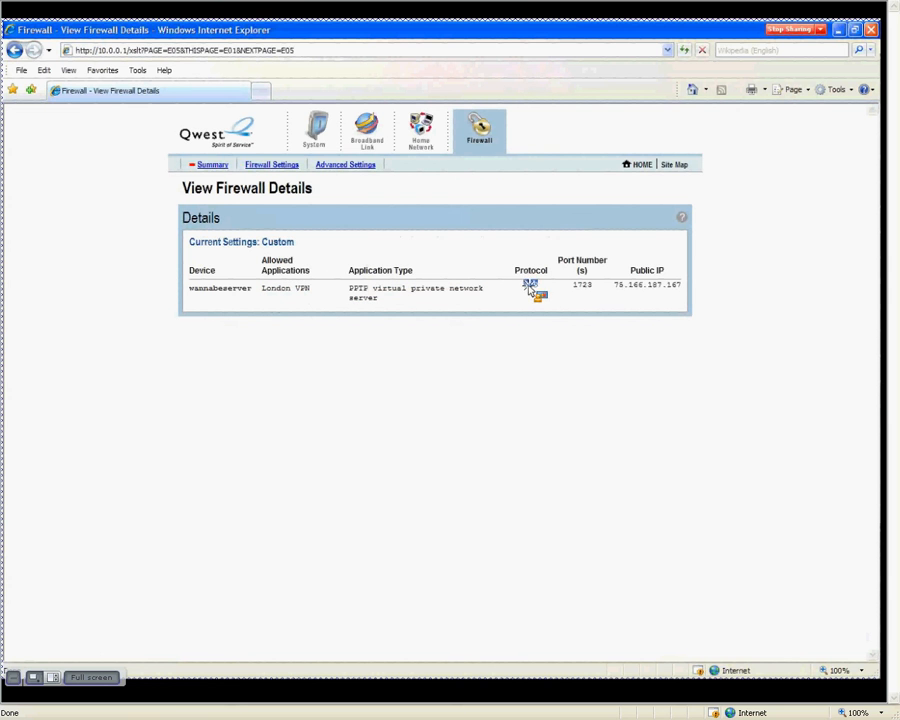
double_click(583, 286)
- Stop sharing the router page in the Connect meeting
click(789, 29)
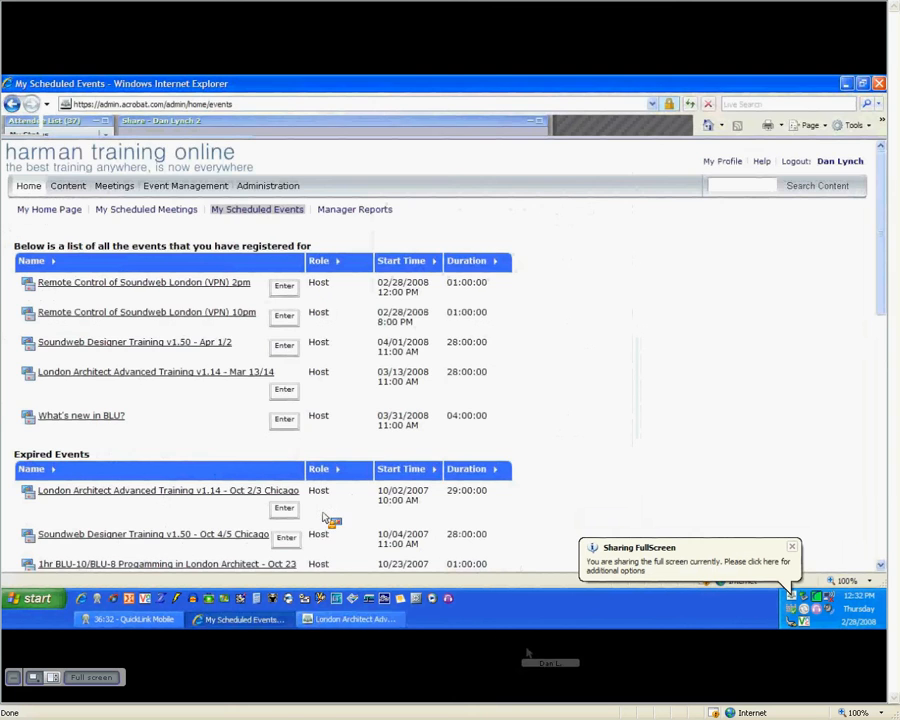
- Minimize the Connect meeting and Internet Explorer windows to reveal the desktop
click(355, 619)
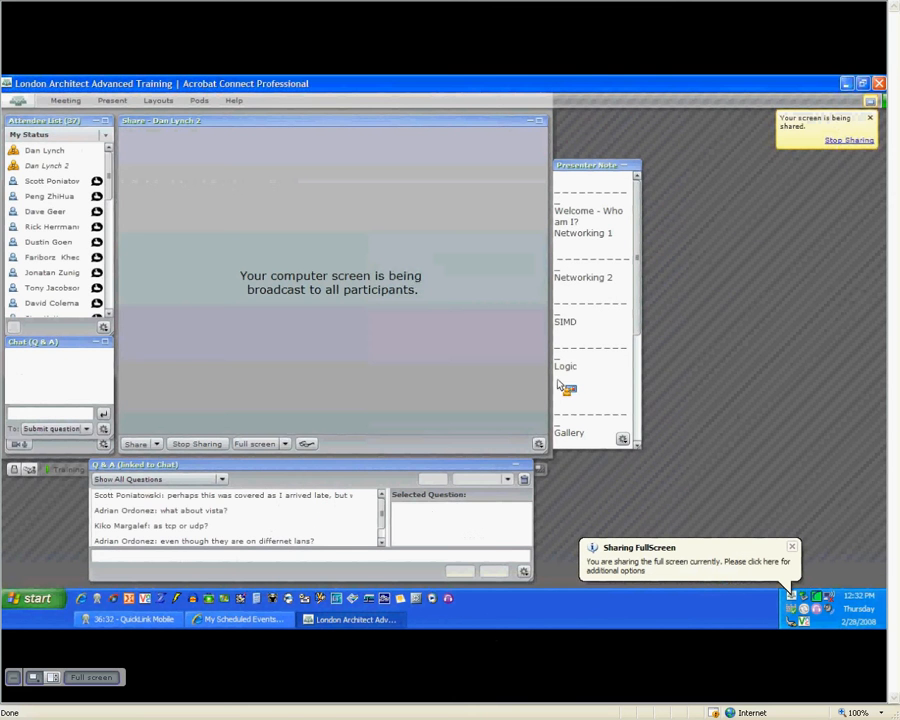
click(847, 84)
click(847, 84)
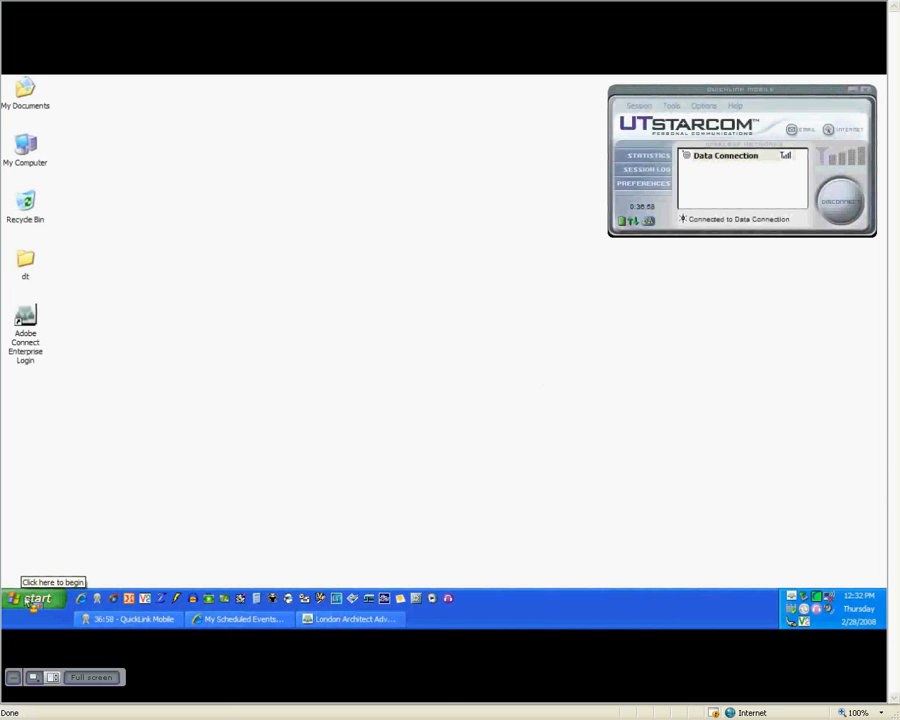
- Open Network Connections from the Start menu's Control Panel
click(32, 600)
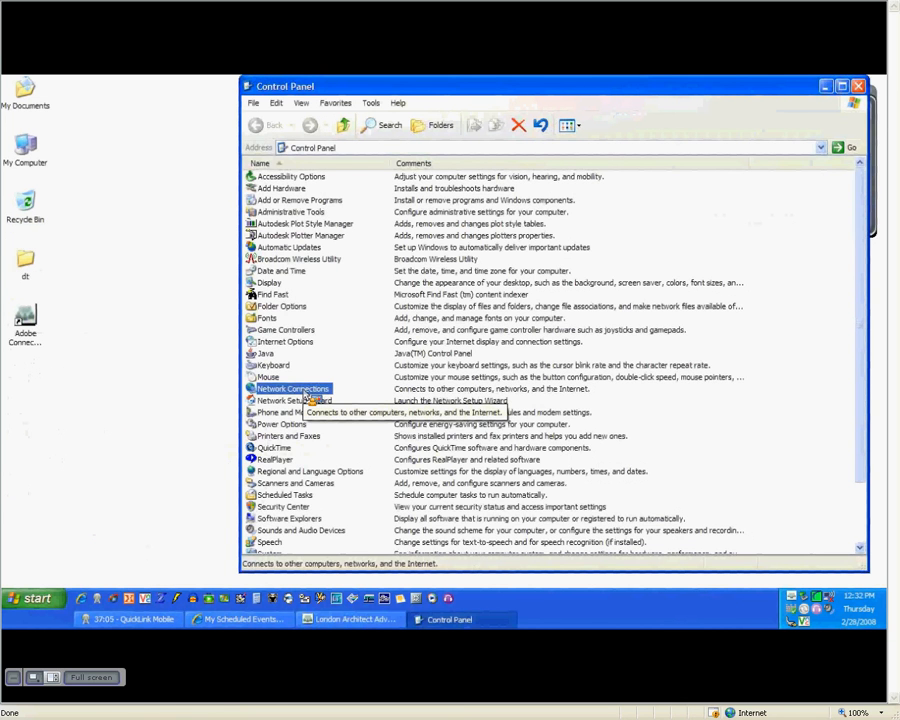
double_click(300, 390)
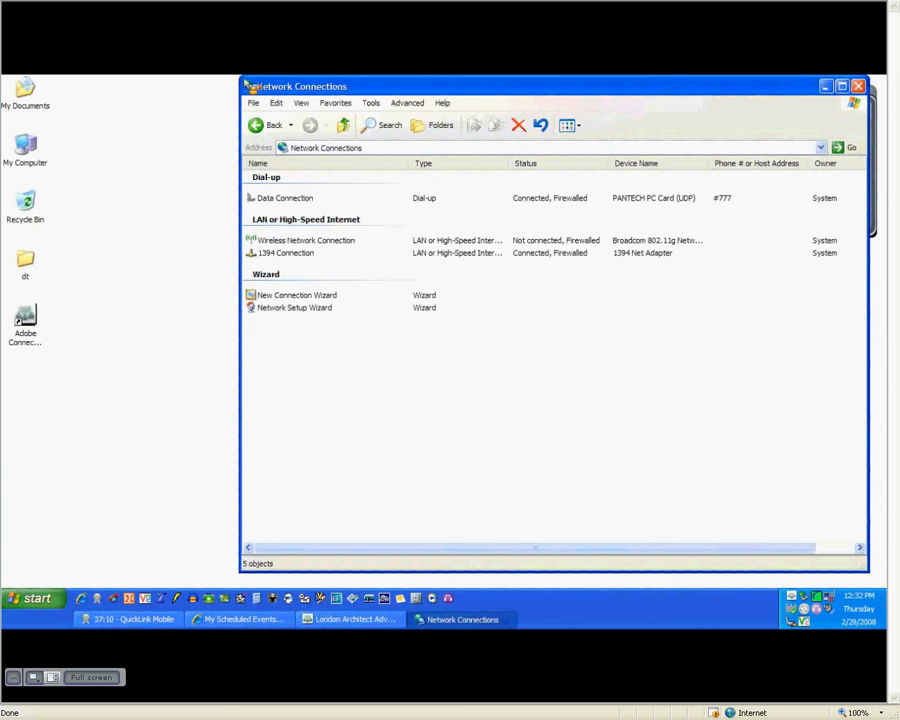
- Reposition the Network Connections window and select New Connection Wizard
drag(242, 79, 235, 104)
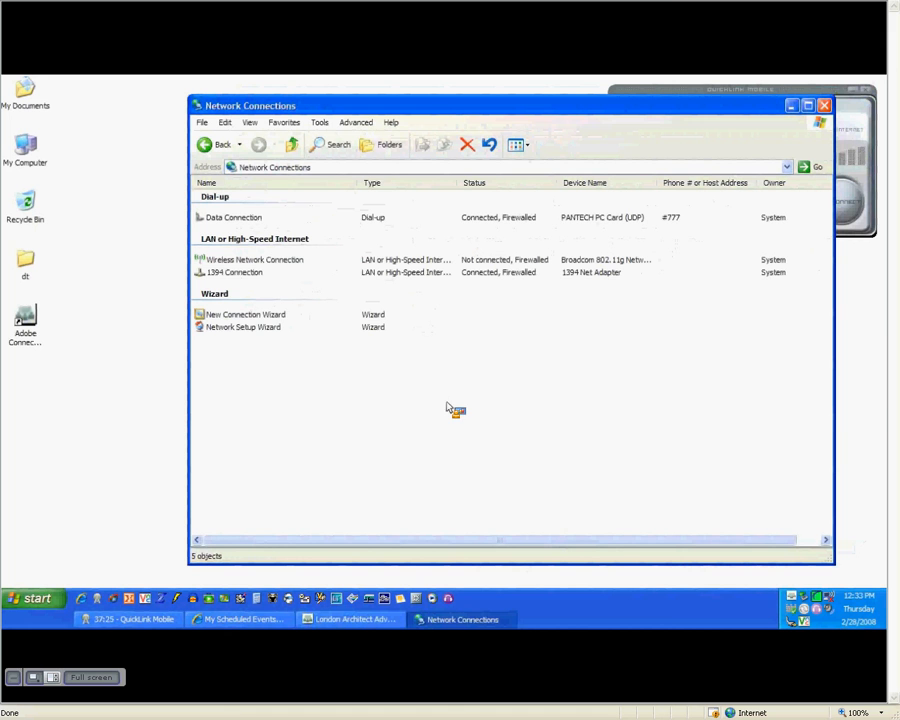
click(245, 316)
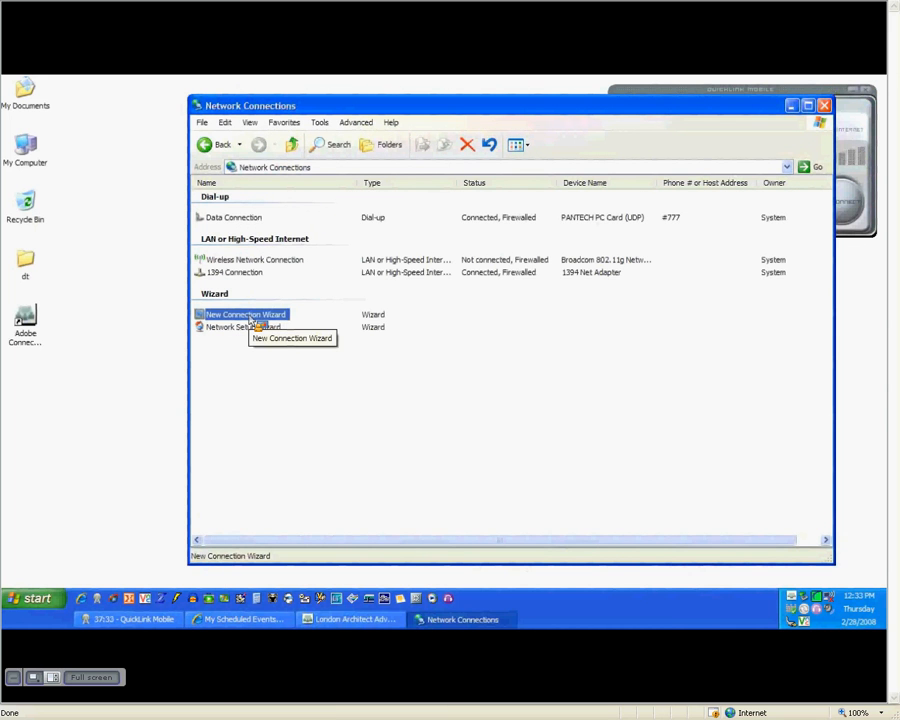
- Launch the New Connection Wizard and choose 'Connect to the network at my workplace'
double_click(250, 316)
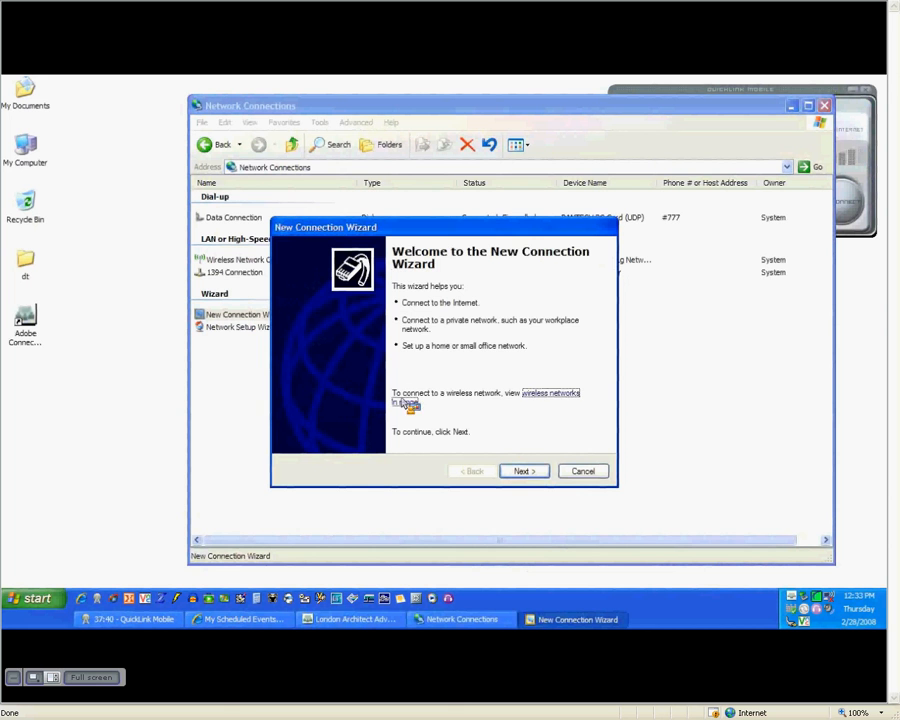
click(530, 477)
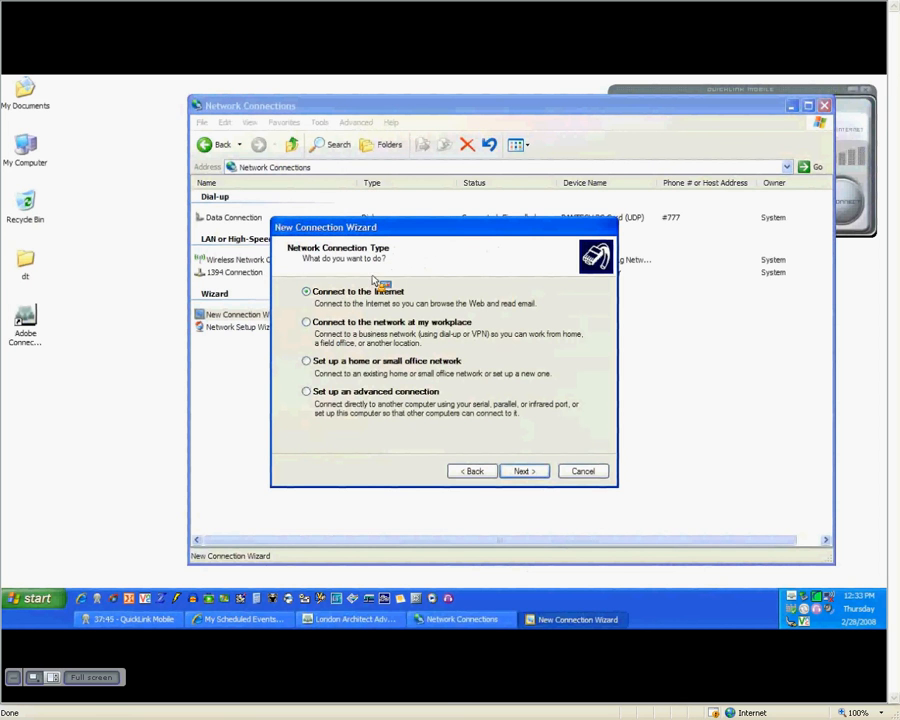
click(316, 324)
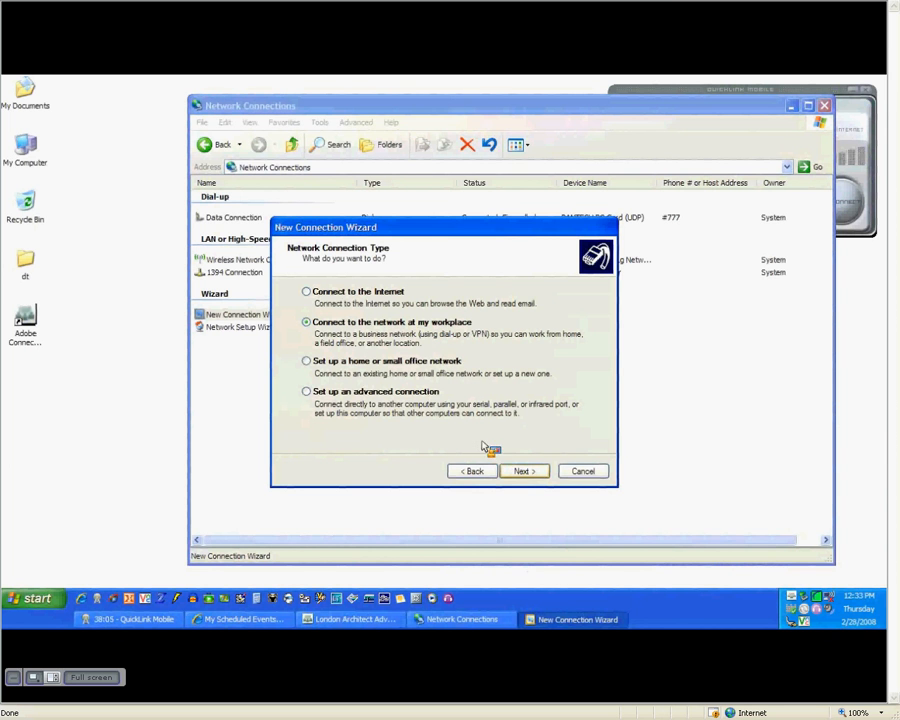
click(530, 471)
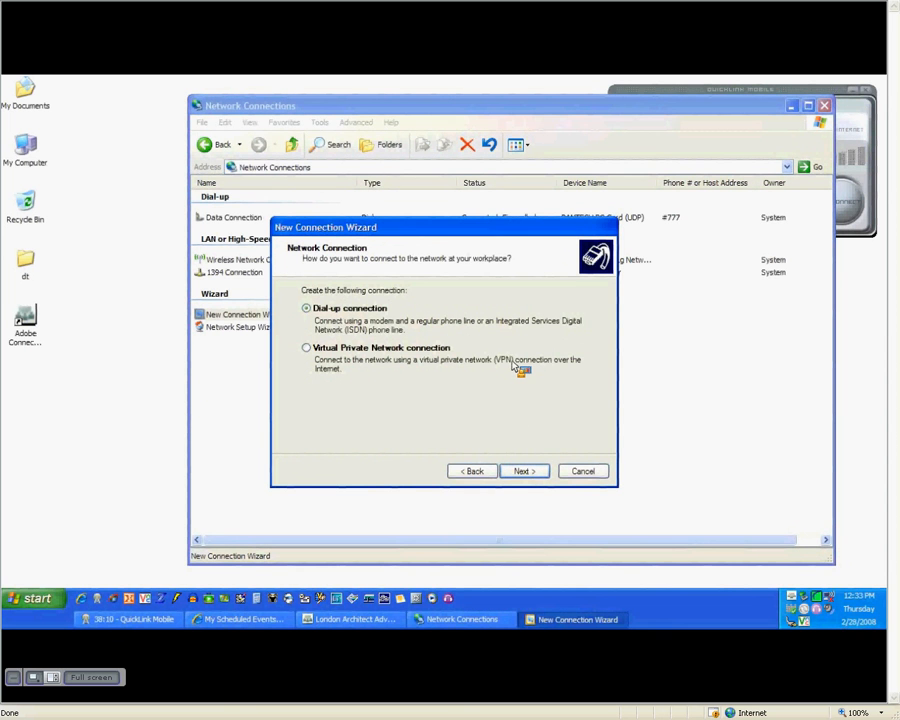
- Choose a Virtual Private Network connection and name it 'London Remote'
click(355, 352)
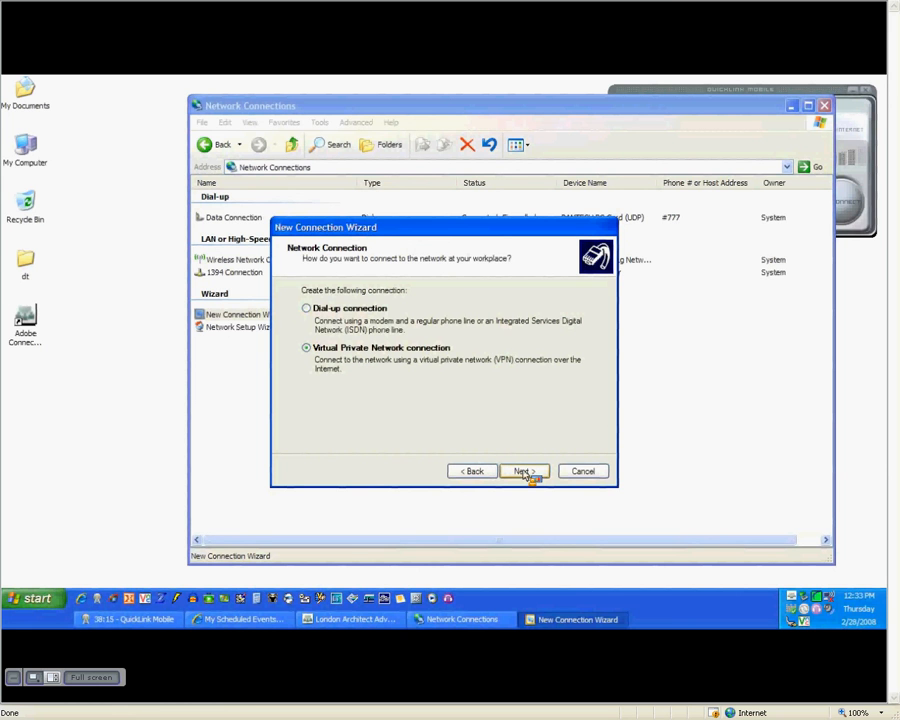
click(525, 472)
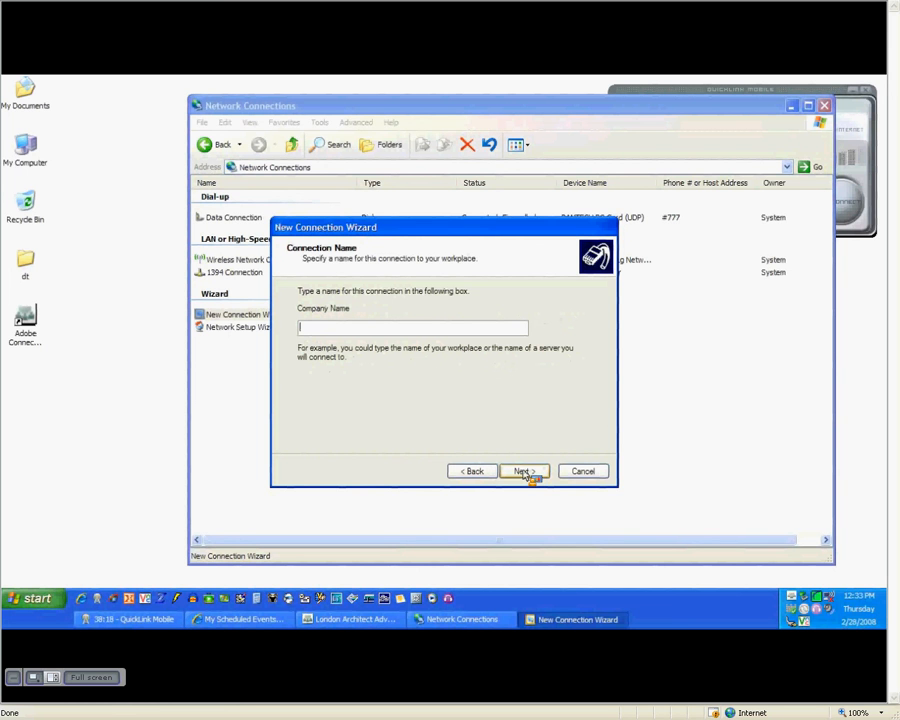
text(London Remote)
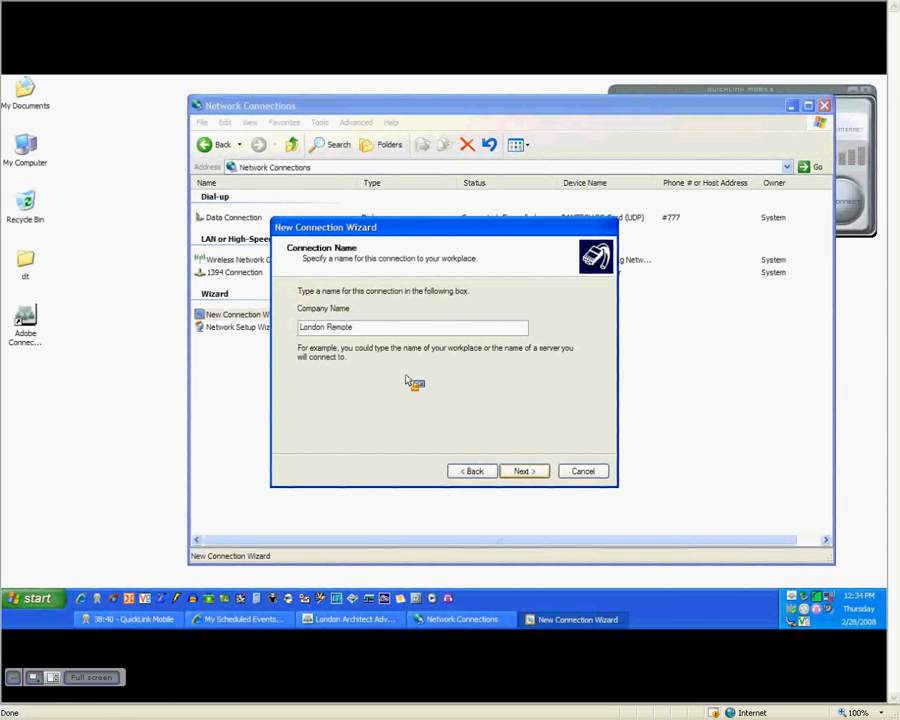
click(524, 471)
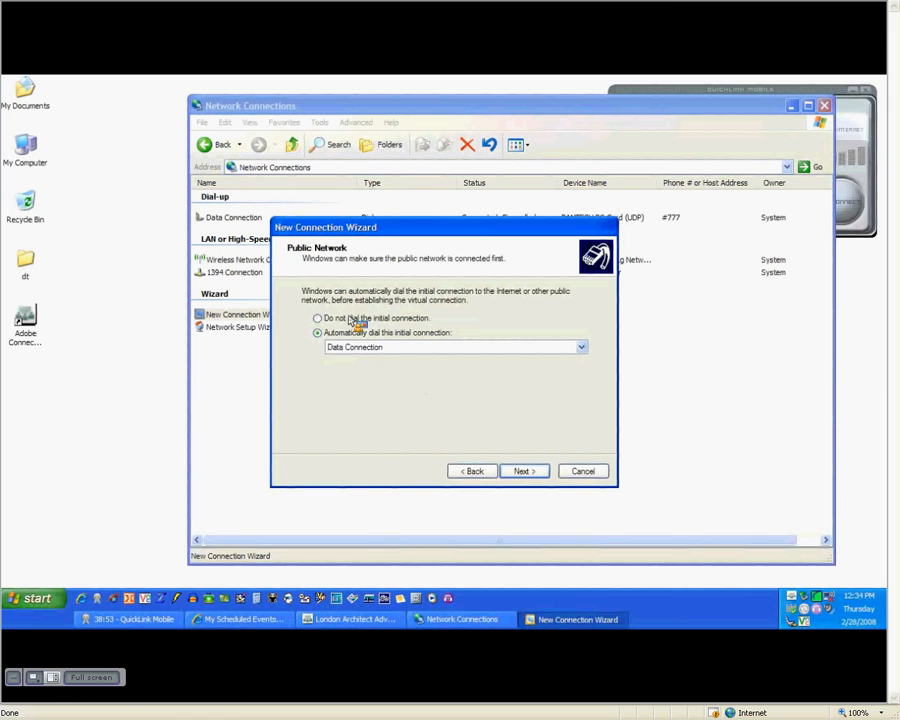
- Skip the initial dial-up, enter the VPN server address, add a desktop shortcut, and finish
click(384, 322)
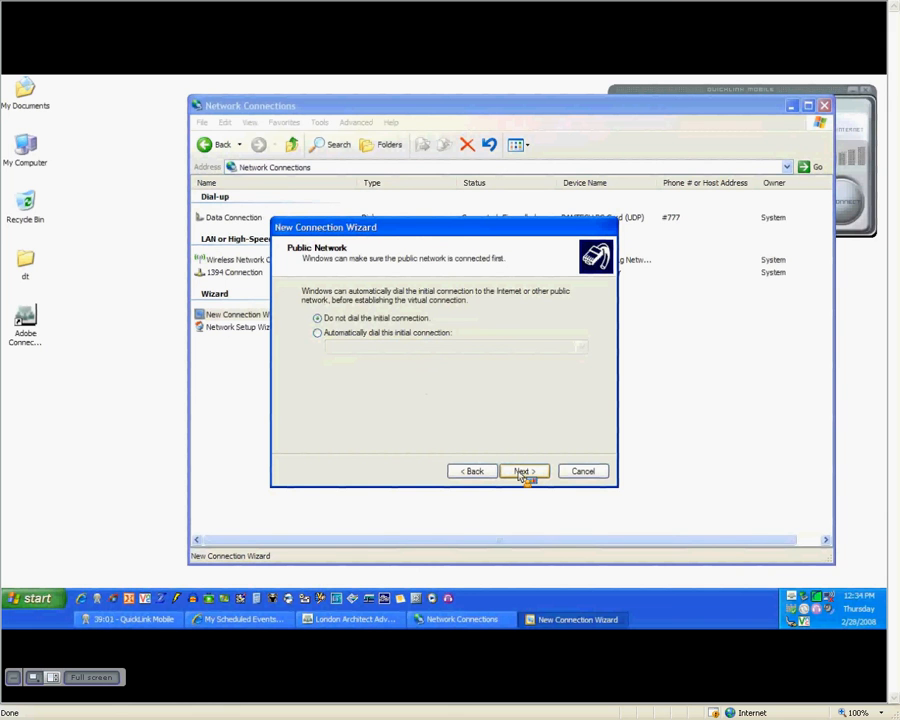
click(521, 473)
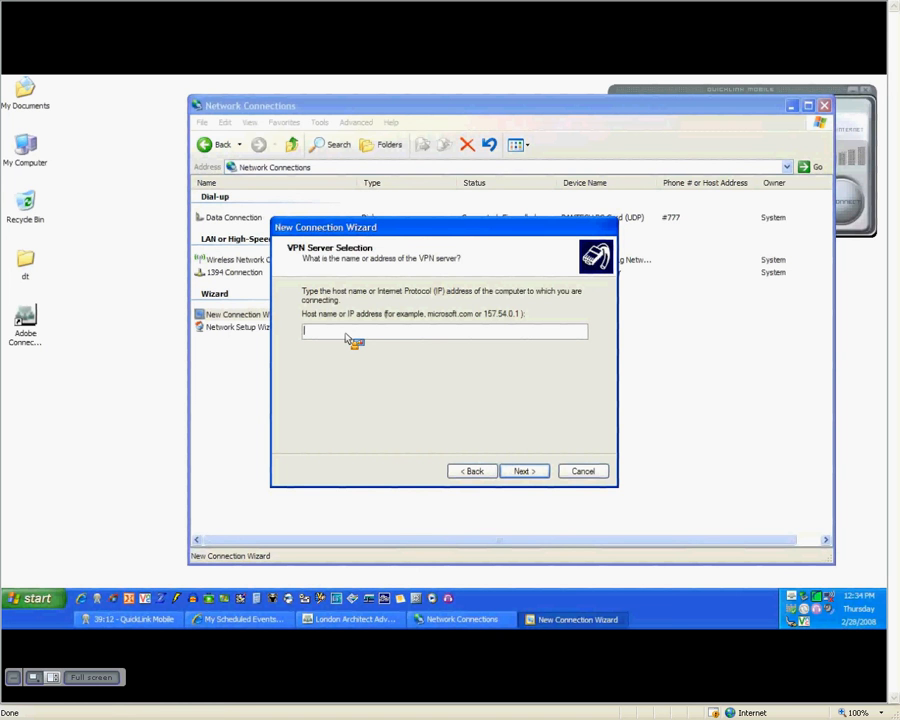
text(75)
text(.)
text(166.)
text(75.166.18)
text(7.167)
click(522, 471)
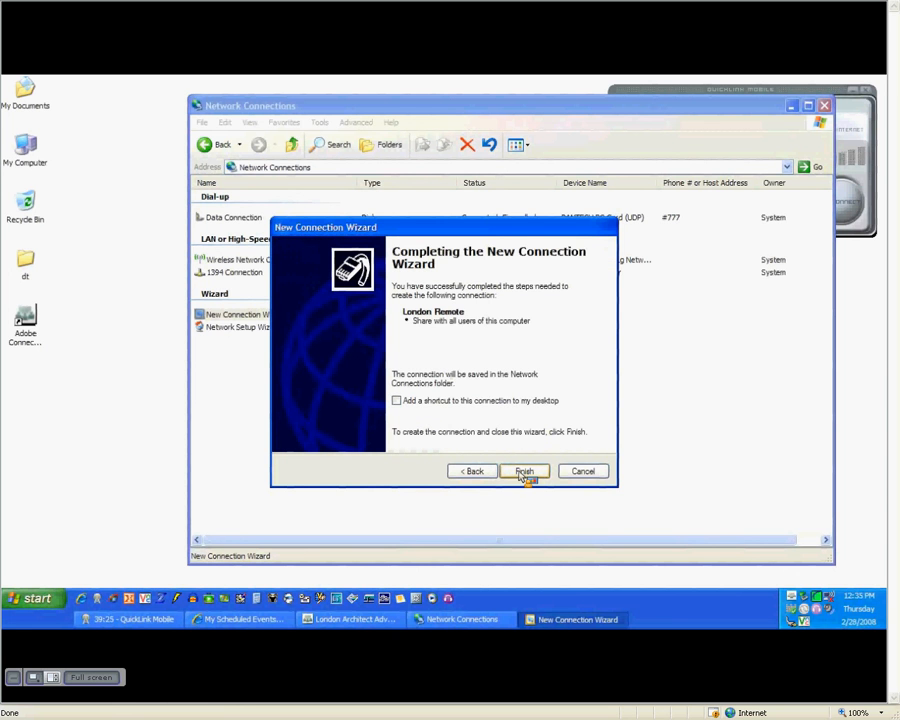
click(397, 401)
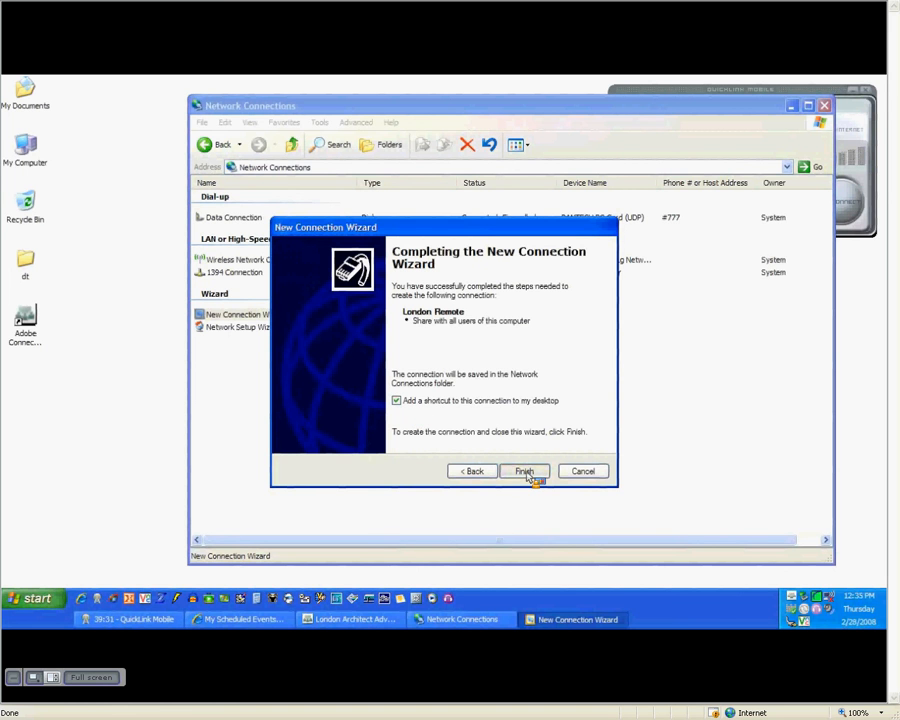
click(527, 472)
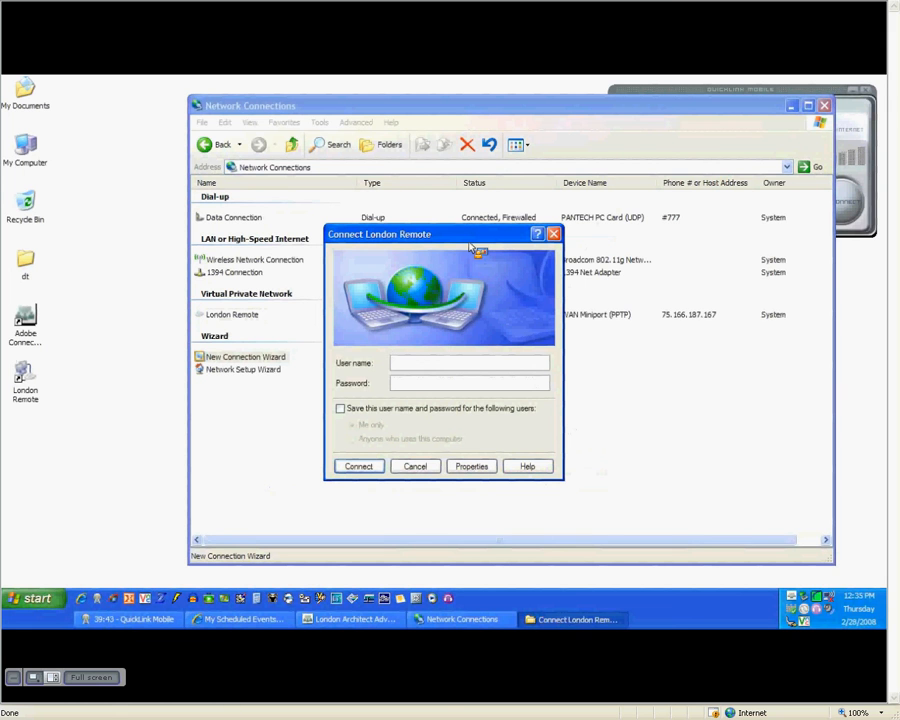
- Enter the VPN user name and password, save them for anyone using this computer, and connect
text(london)
key(Tab)
text(****)
click(340, 408)
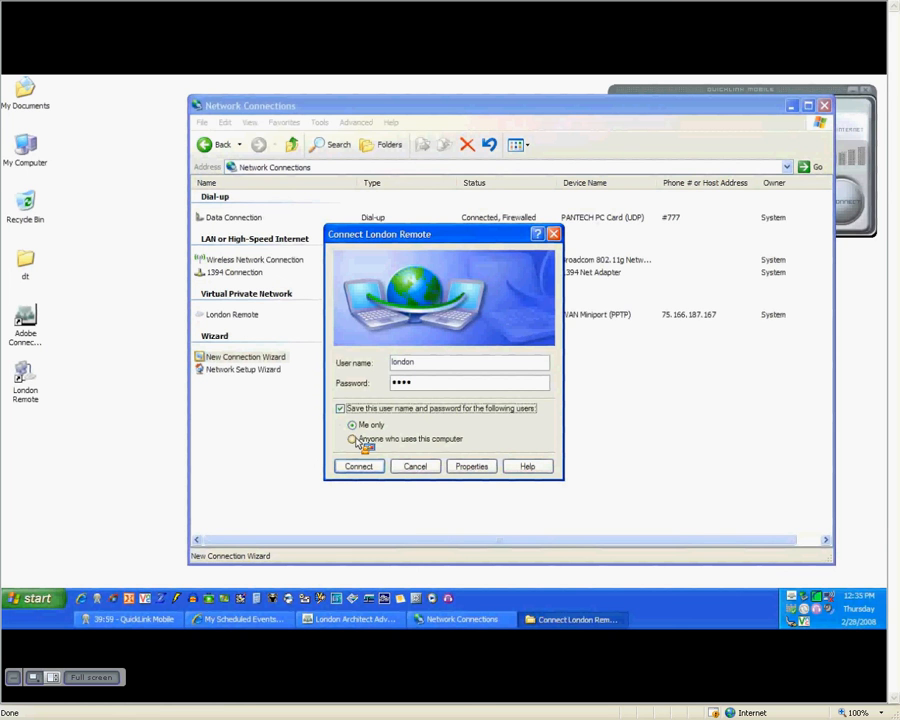
click(353, 440)
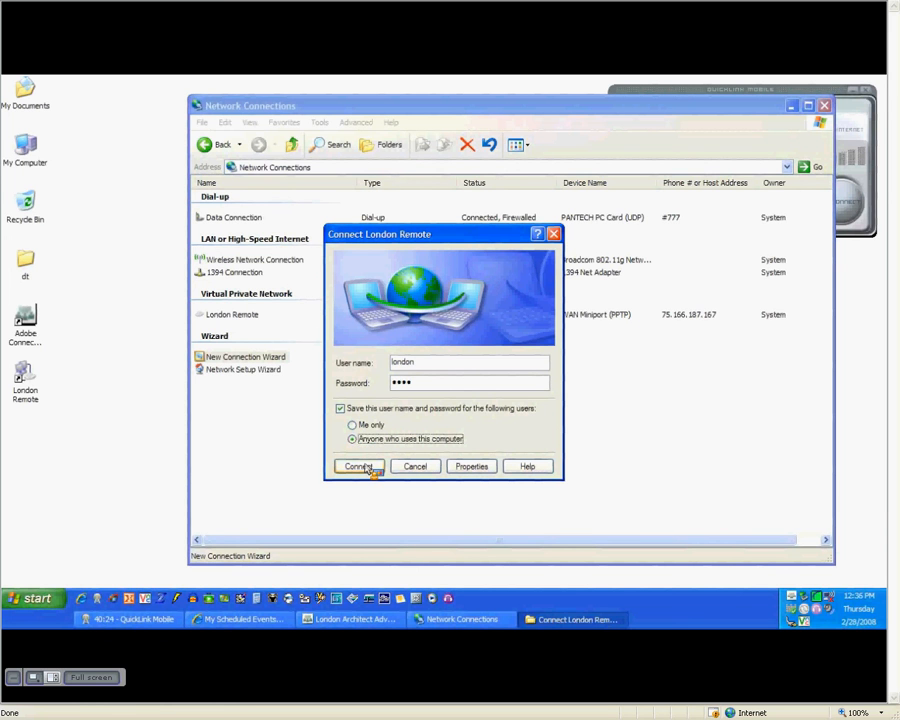
click(358, 467)
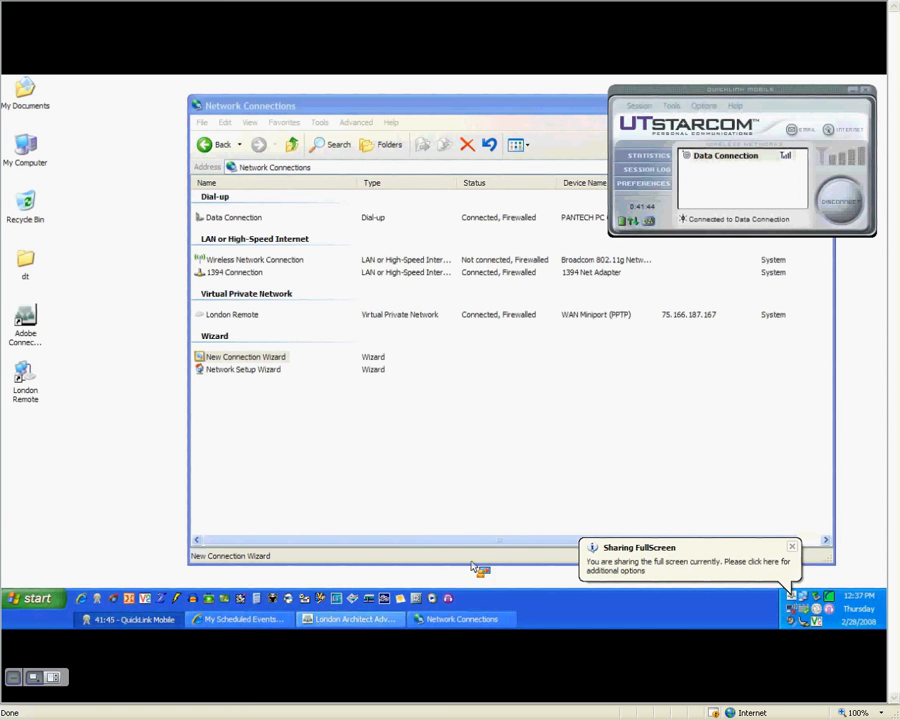
- Launch HiQnet London Architect from the Quick Launch toolbar
click(360, 619)
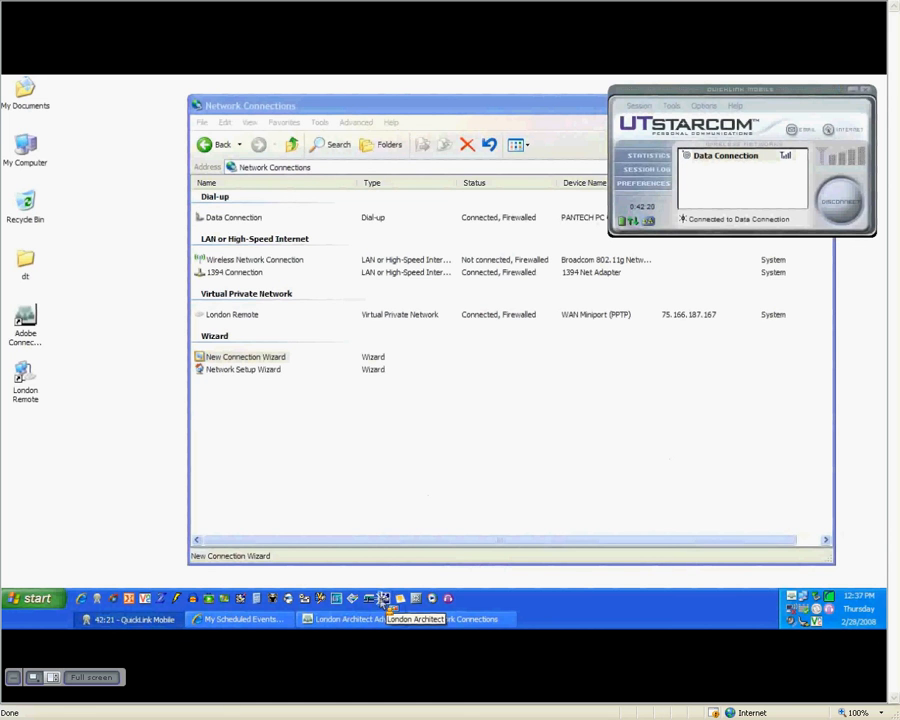
click(384, 599)
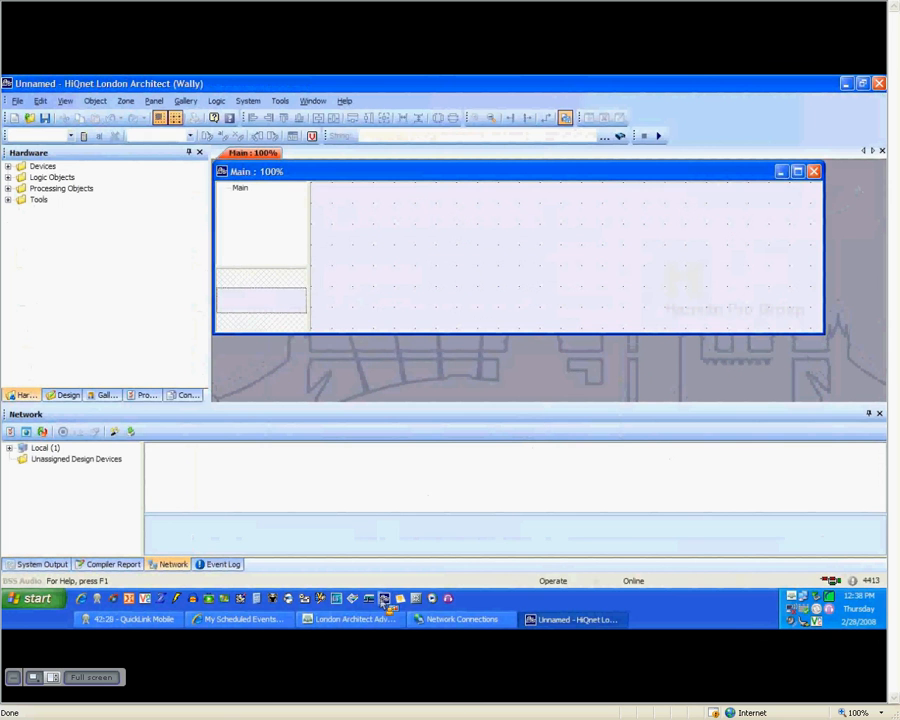
- Maximize the Main: 100% design window and resize the side panel
click(798, 172)
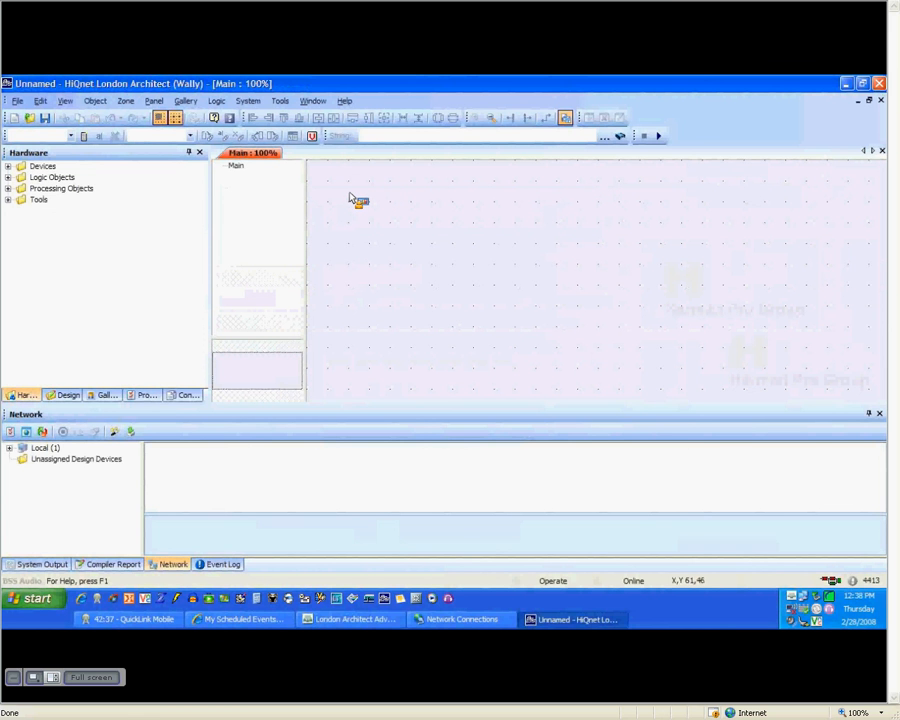
drag(118, 405, 85, 483)
drag(85, 485, 85, 486)
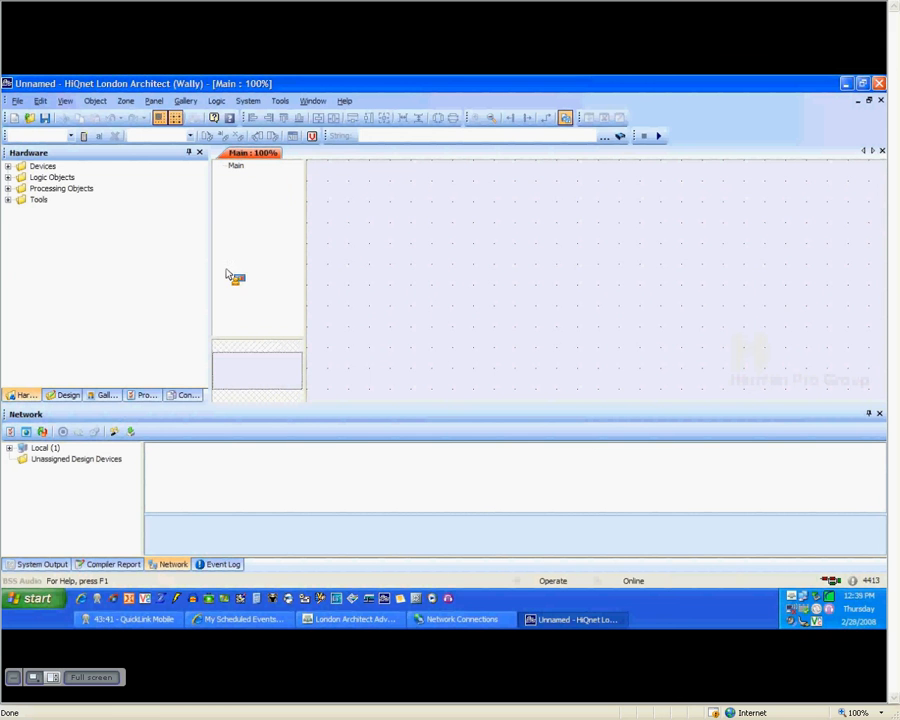
click(283, 102)
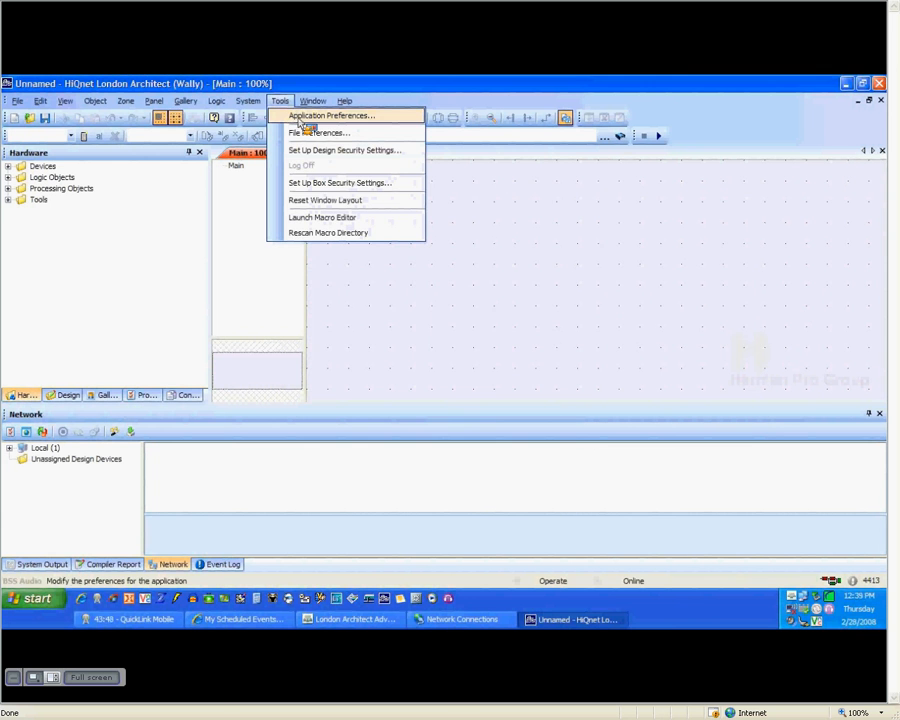
- Open Application Preferences at the HiQnet network interface settings
click(300, 117)
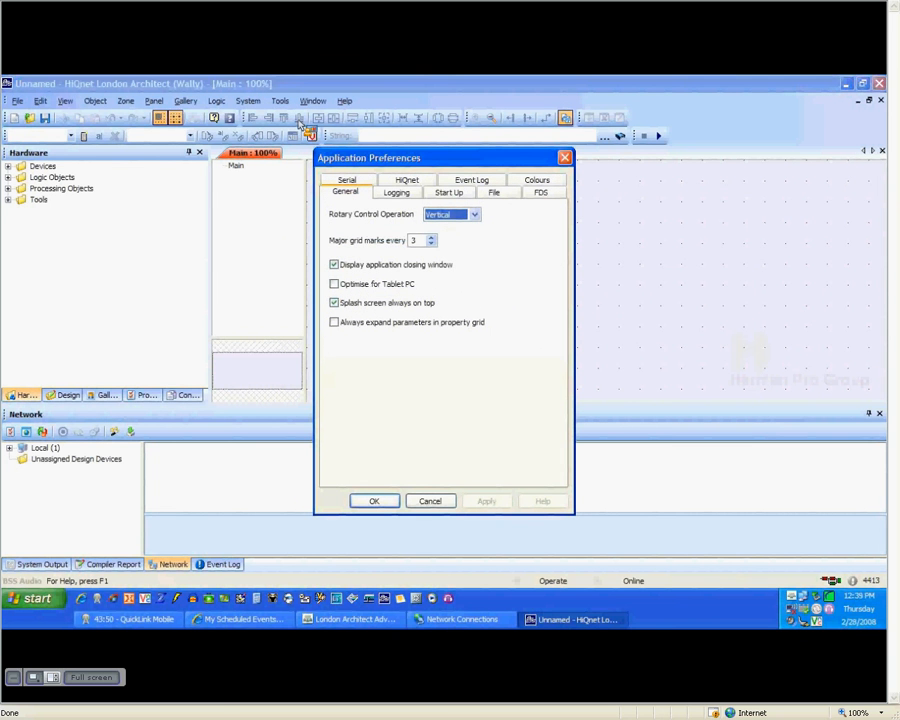
click(406, 182)
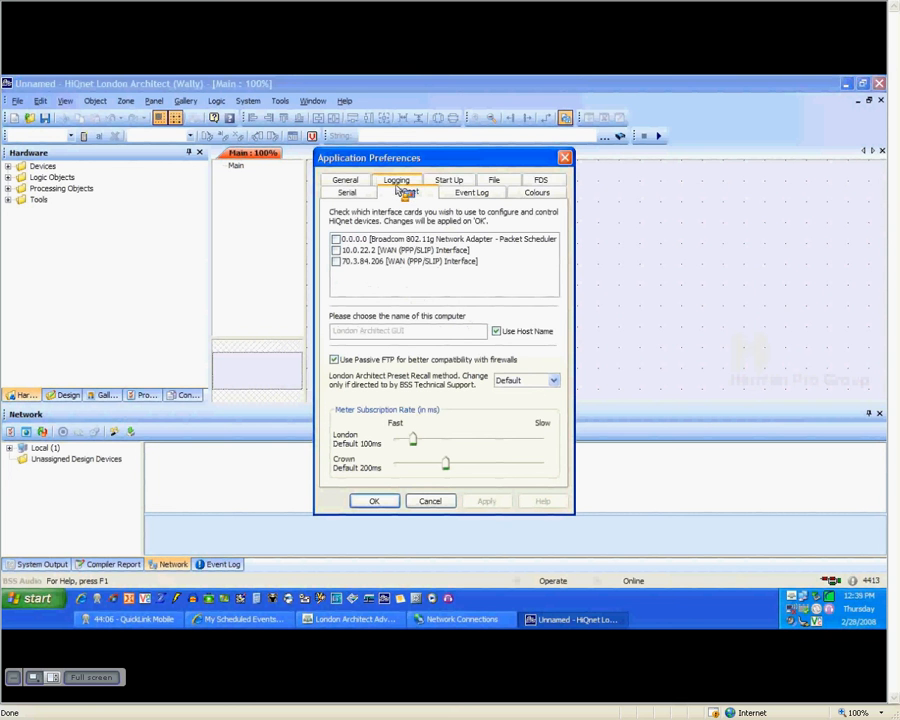
- Enable the 10.0.22.2 WAN (PPP/SLIP) interface for HiQnet and apply it
click(340, 251)
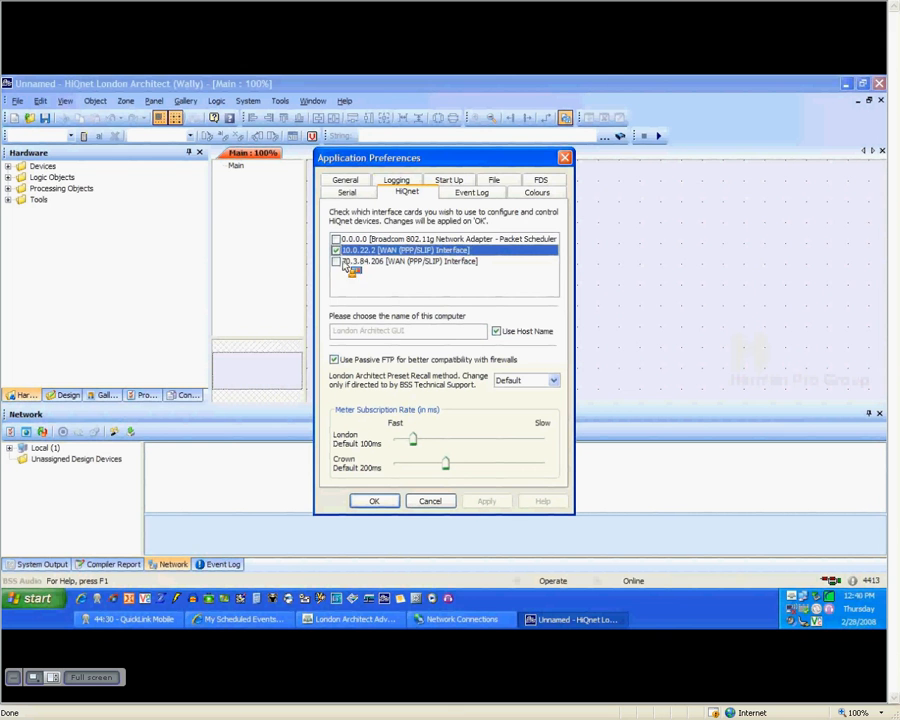
click(374, 502)
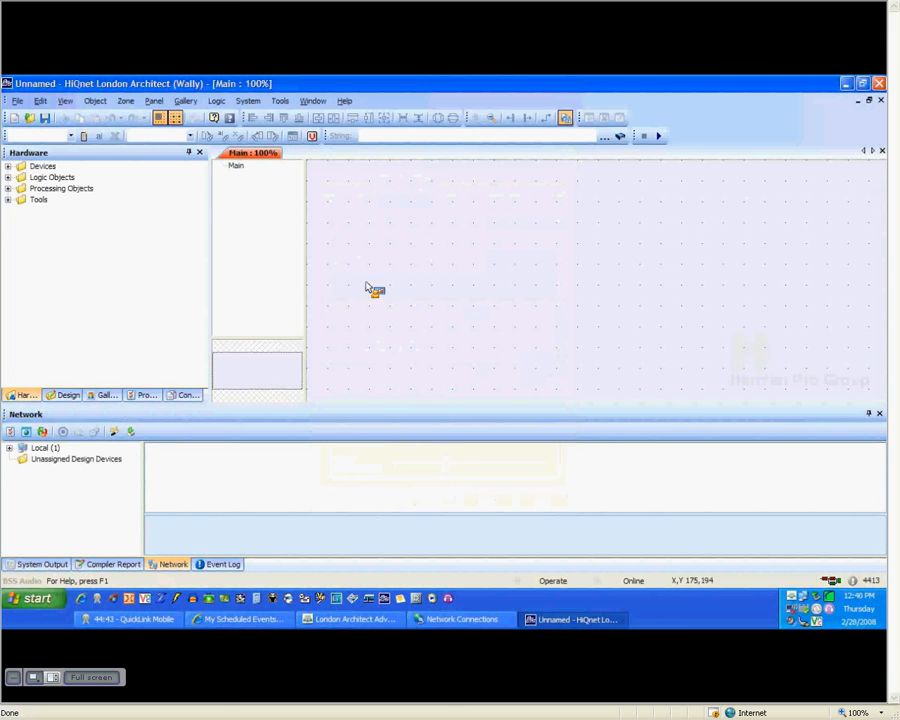
click(280, 101)
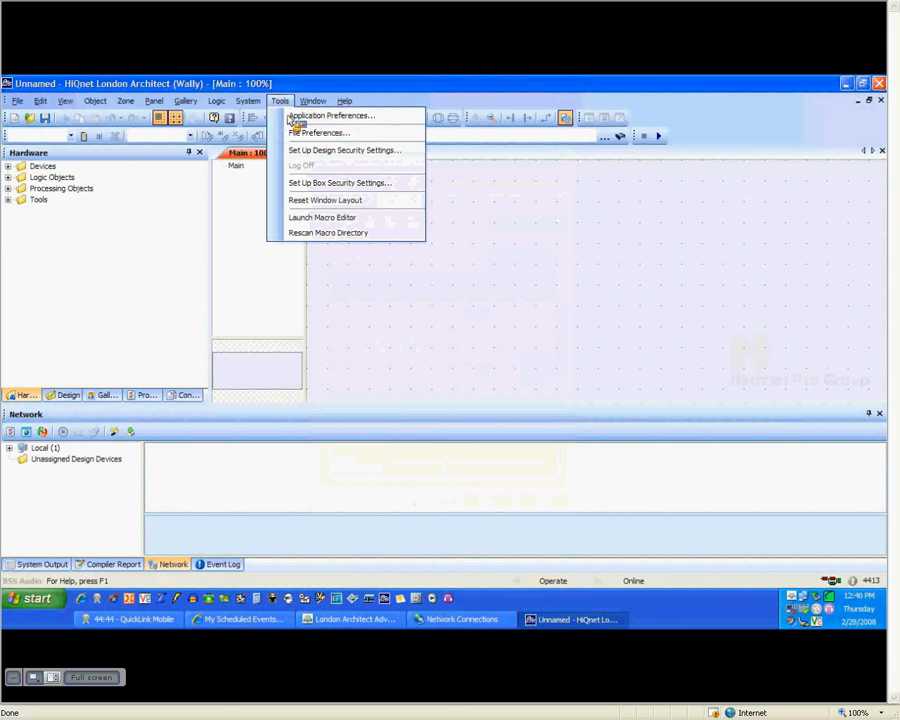
- Add a 10.0.80.1 static route in File Preferences and save it
click(336, 135)
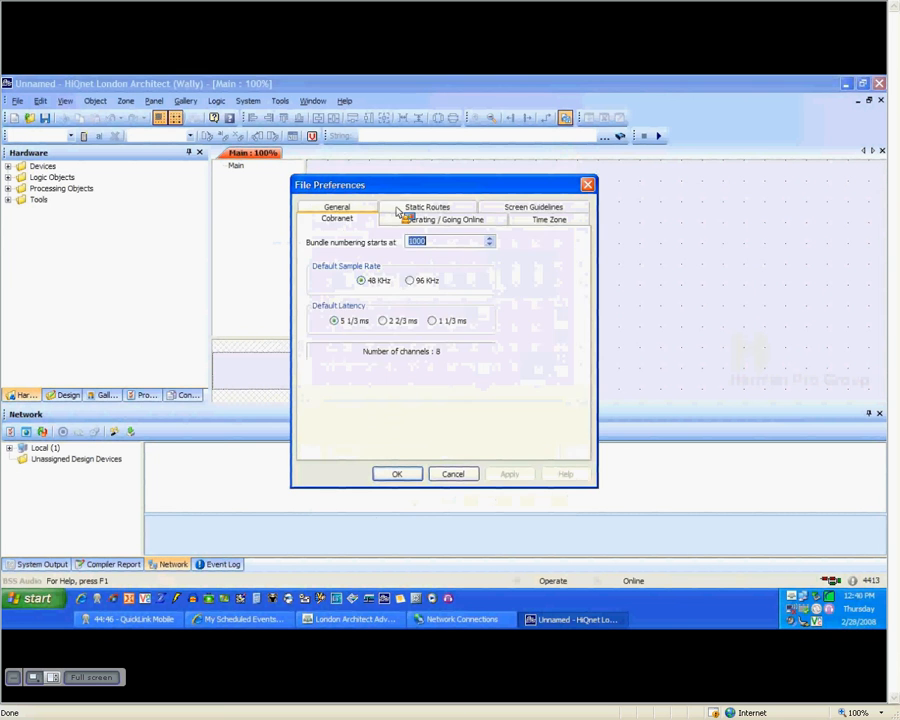
click(405, 206)
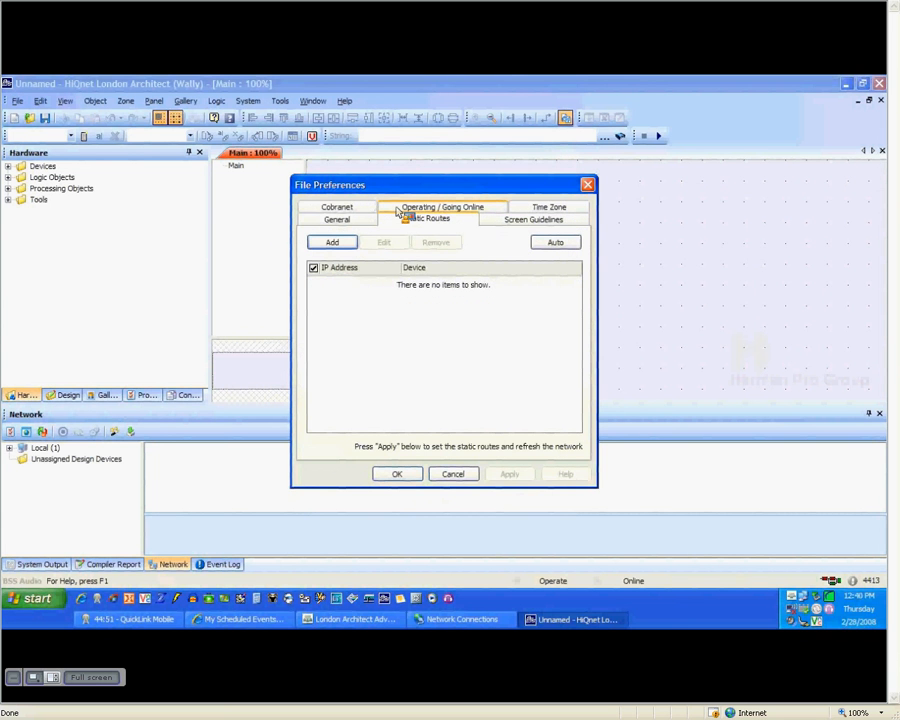
click(331, 243)
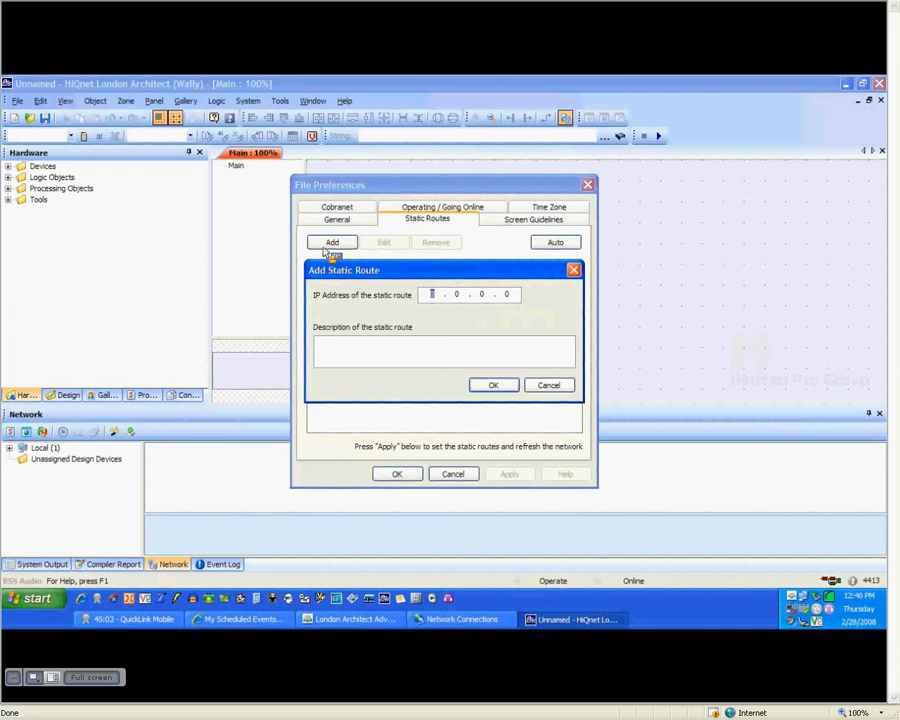
text(10.80.1)
key(Return)
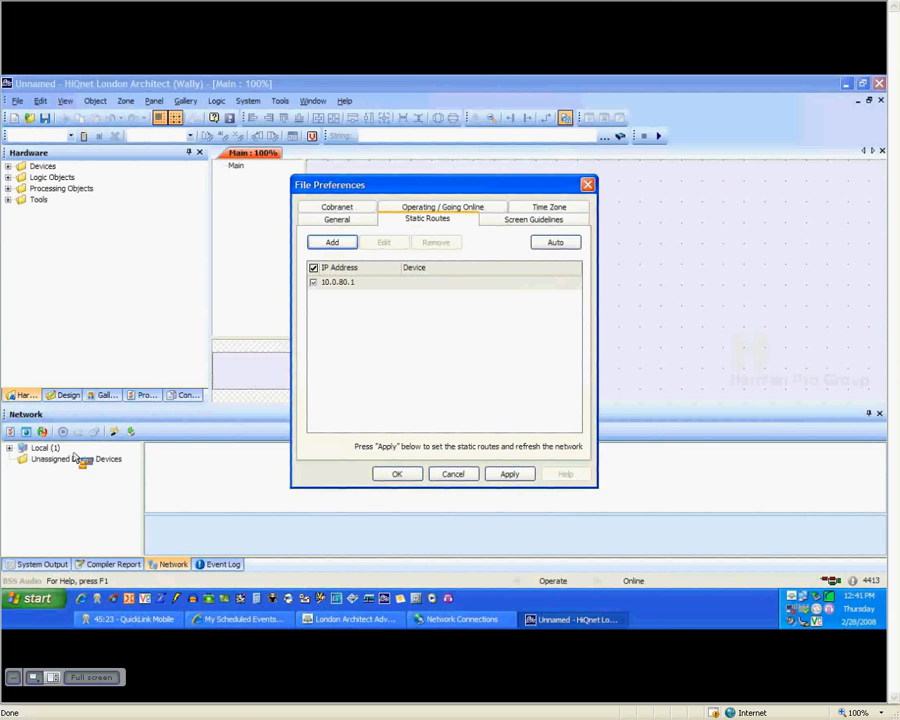
drag(45, 449, 402, 478)
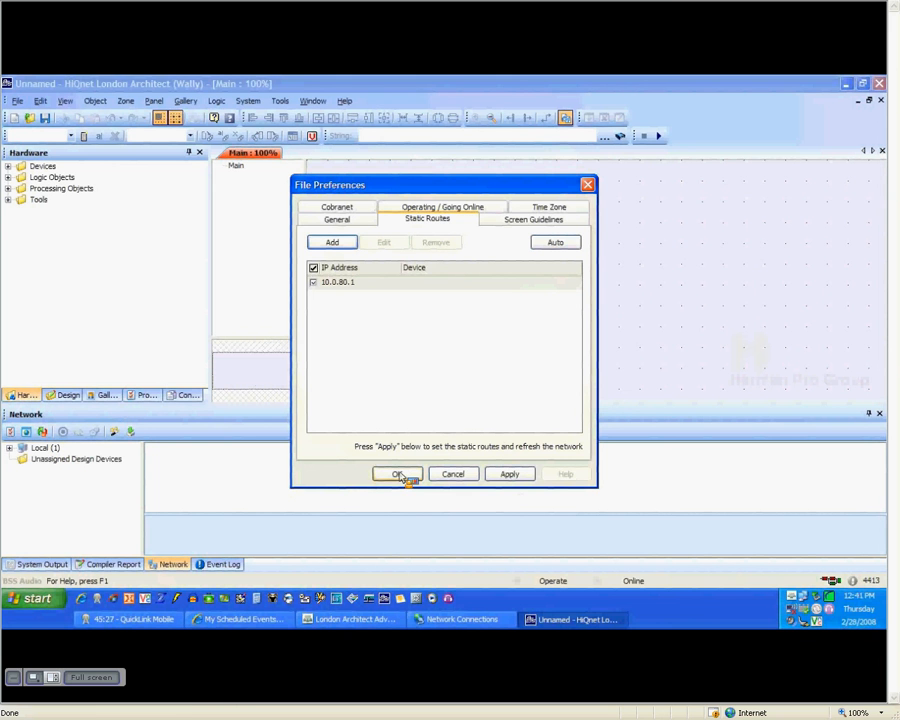
click(400, 476)
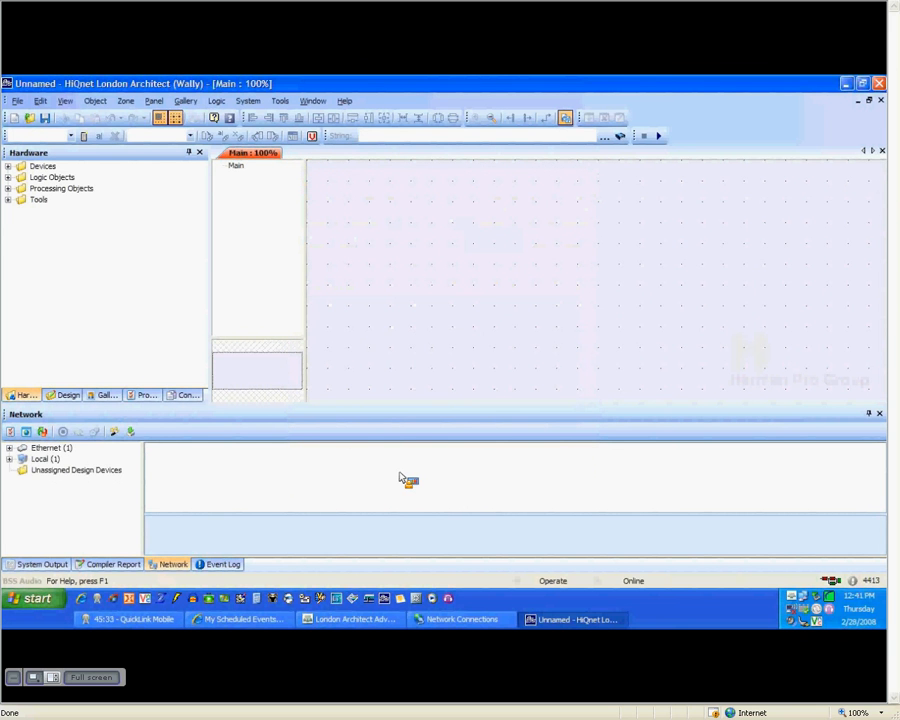
drag(400, 480, 66, 470)
drag(130, 432, 386, 235)
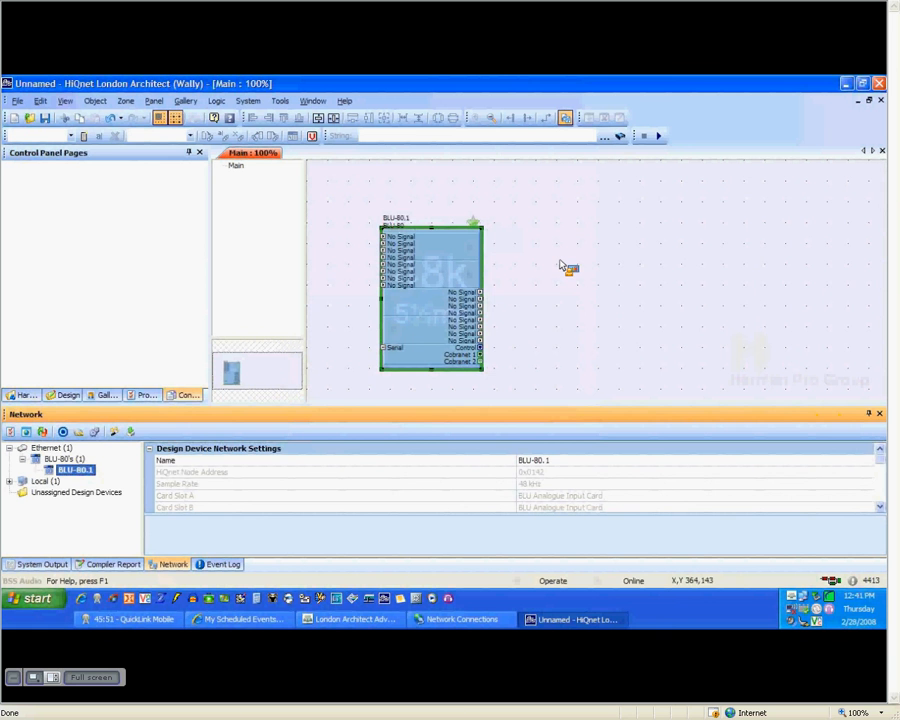
click(437, 289)
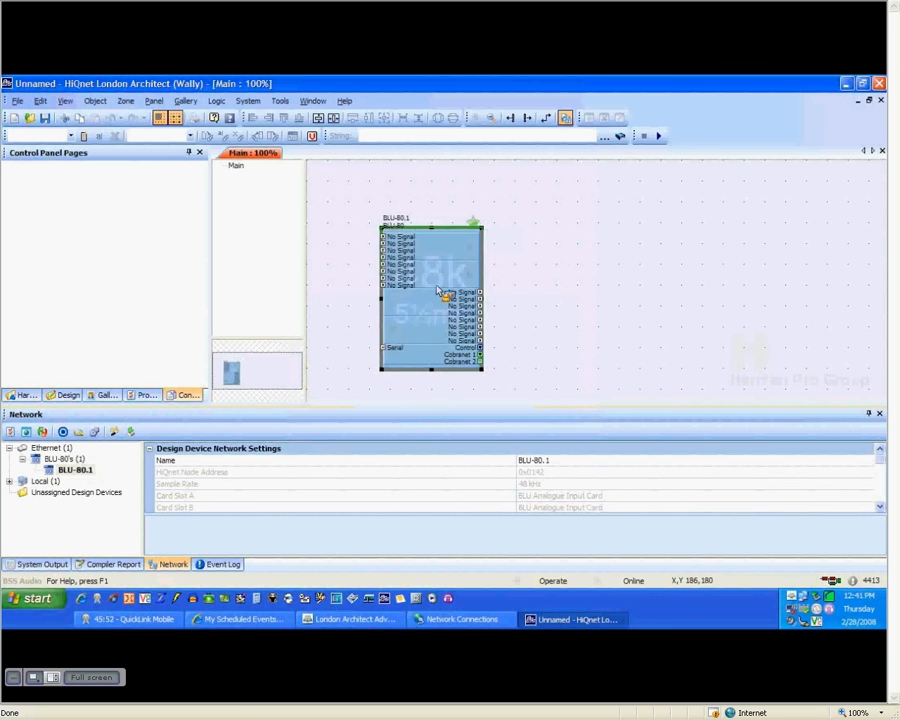
double_click(437, 289)
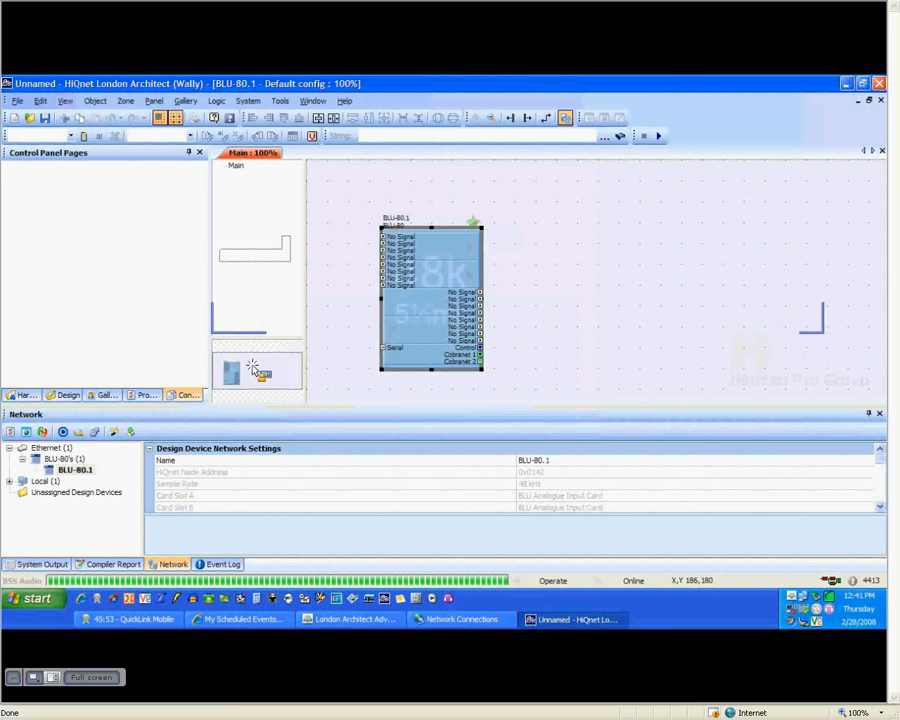
scroll(422, 325, down, 5)
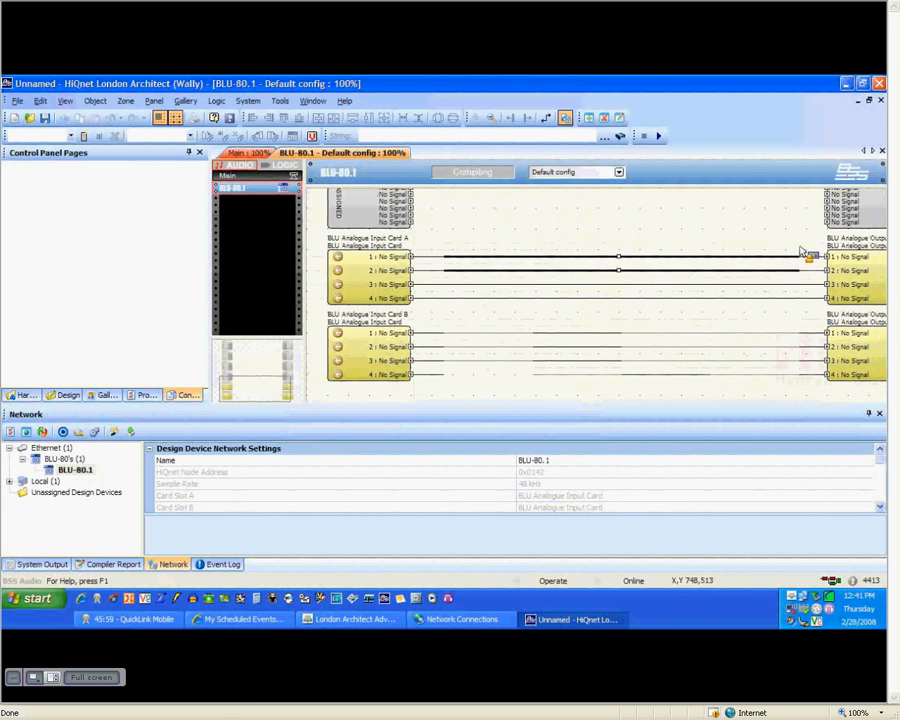
click(881, 151)
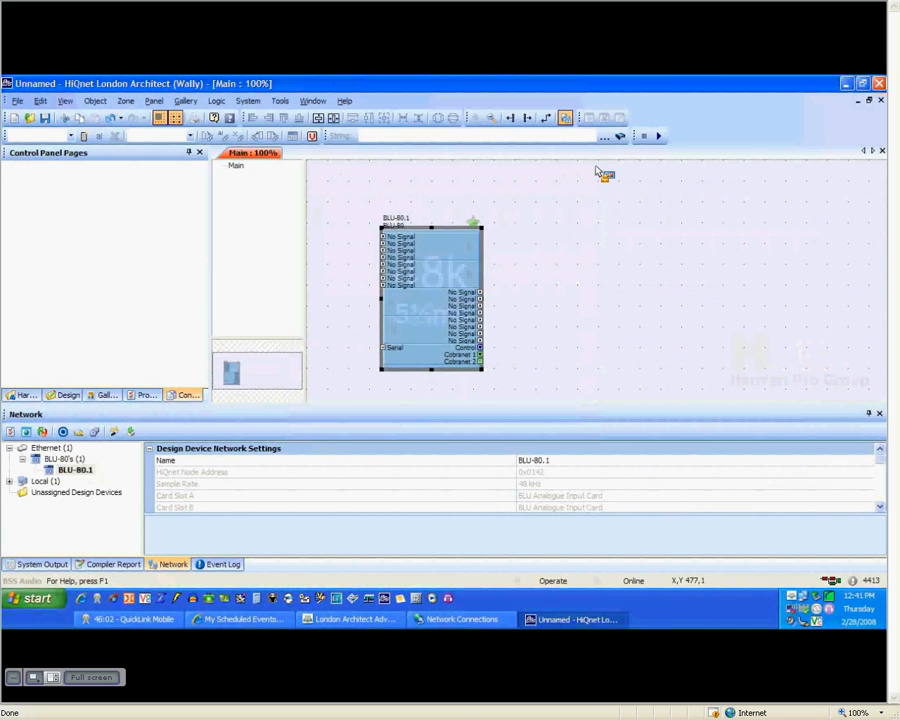
- Run the design, loading it onto all devices so BLU-80.1 goes online
click(658, 136)
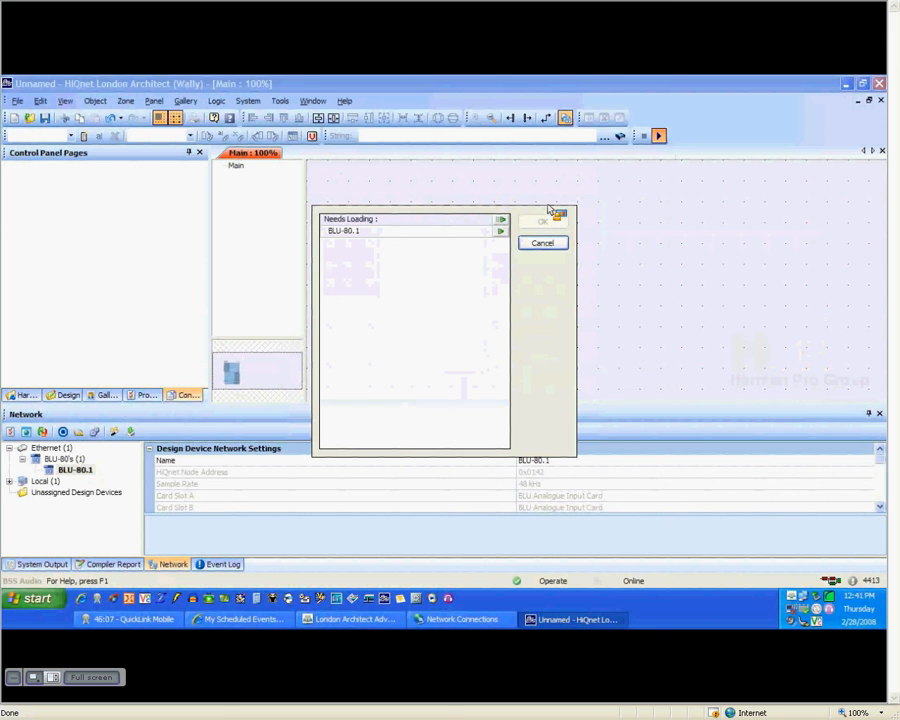
click(502, 221)
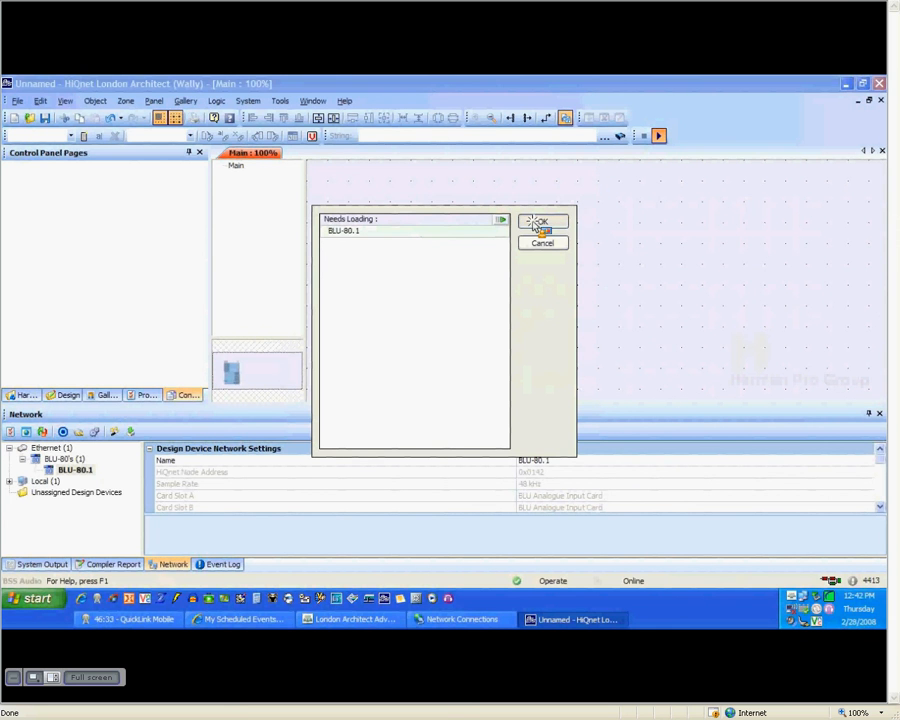
click(538, 224)
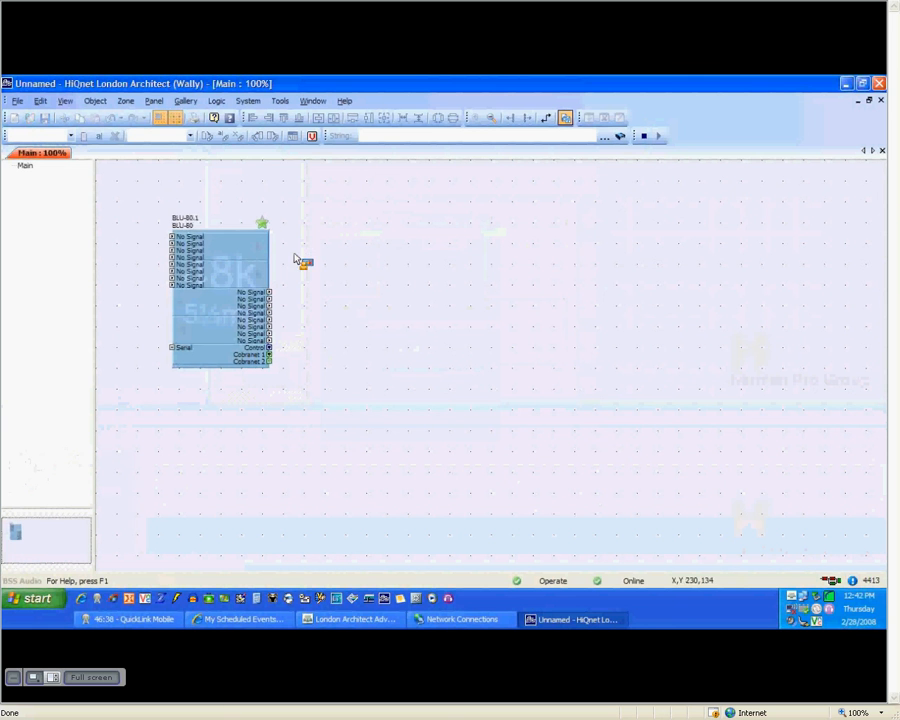
right_click(249, 264)
- Show the BLU-80's default control panel and the Network panel, then stop the design
click(283, 287)
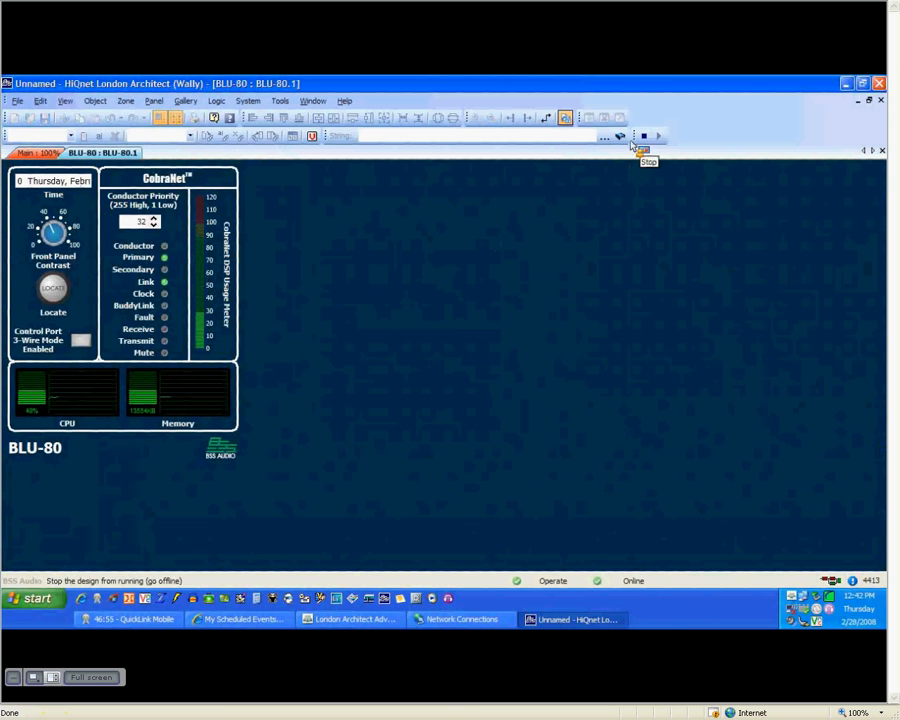
click(65, 101)
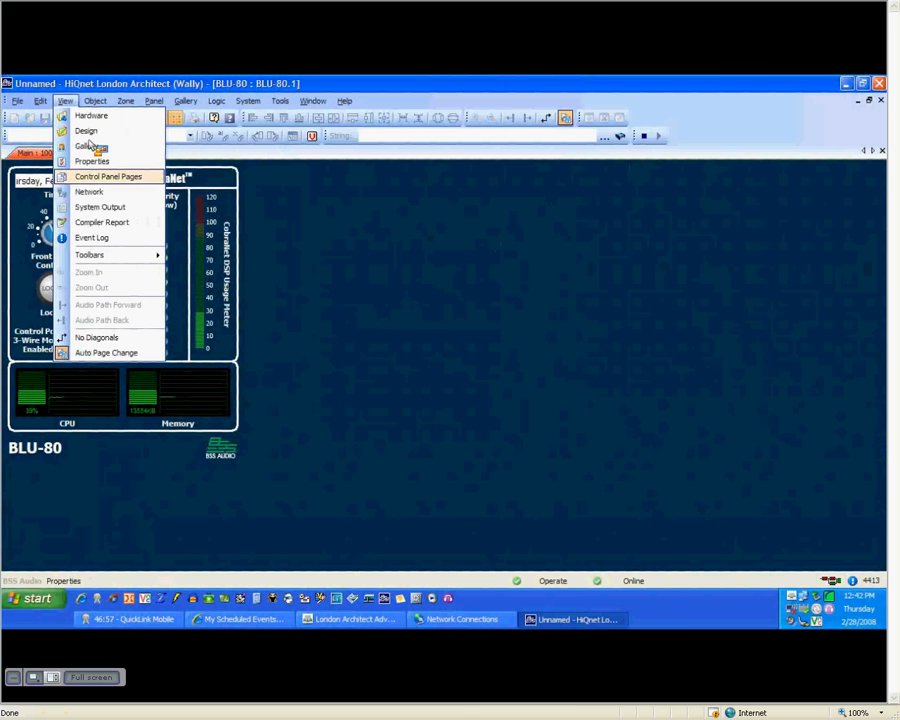
click(104, 194)
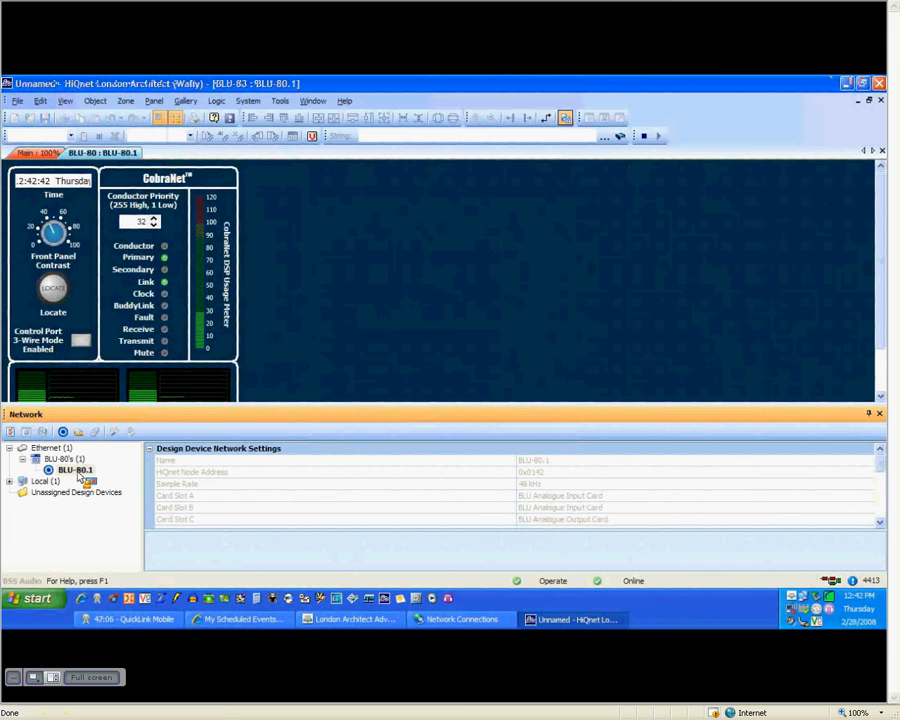
drag(78, 470, 50, 477)
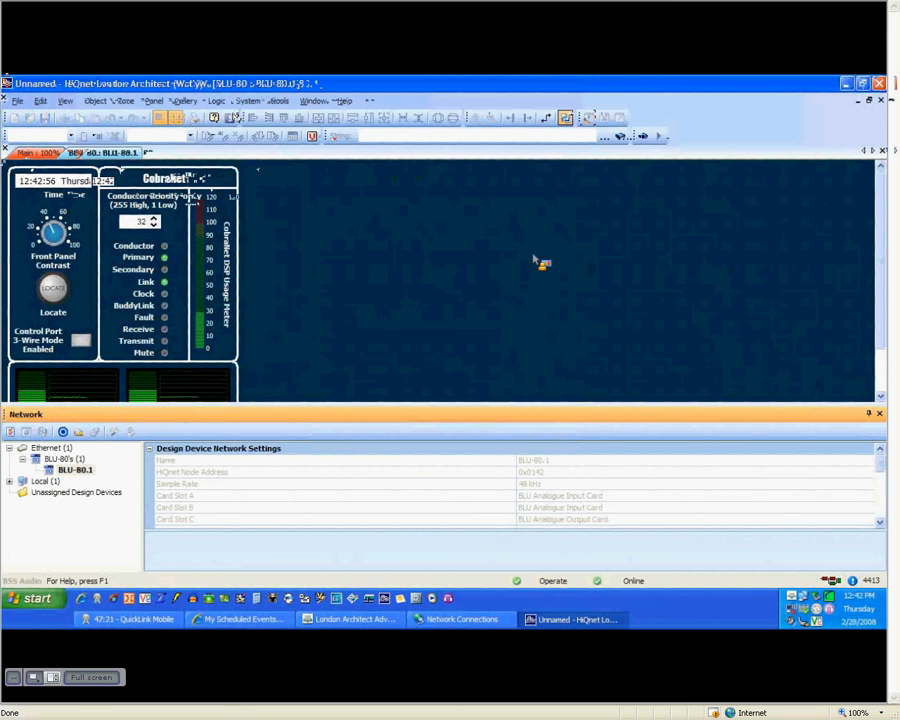
click(643, 136)
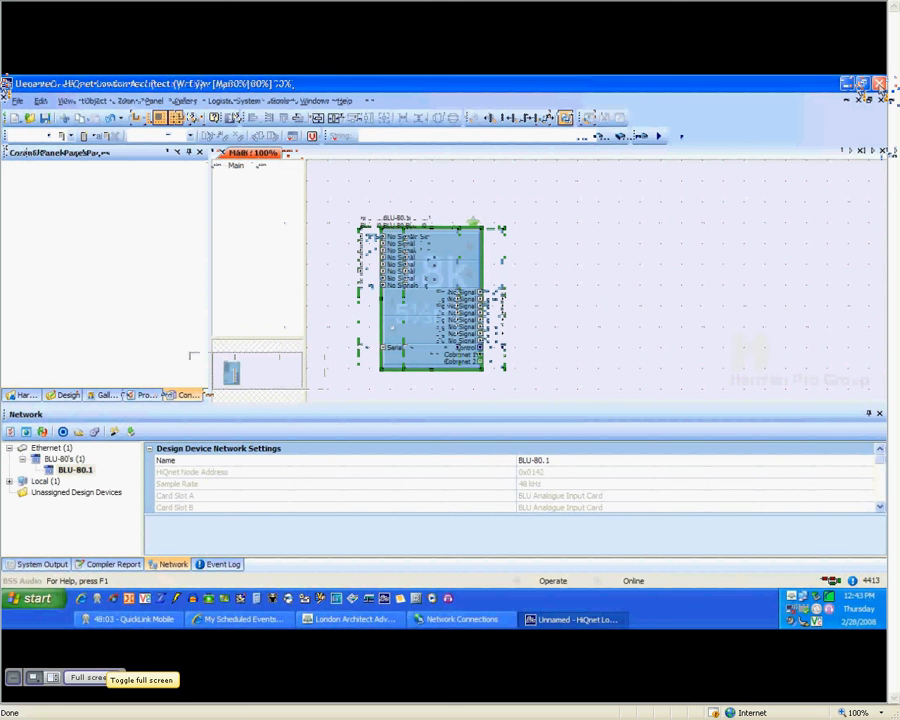
- Exit full-screen view so the shared area sits beside the attendee list and chat
click(90, 678)
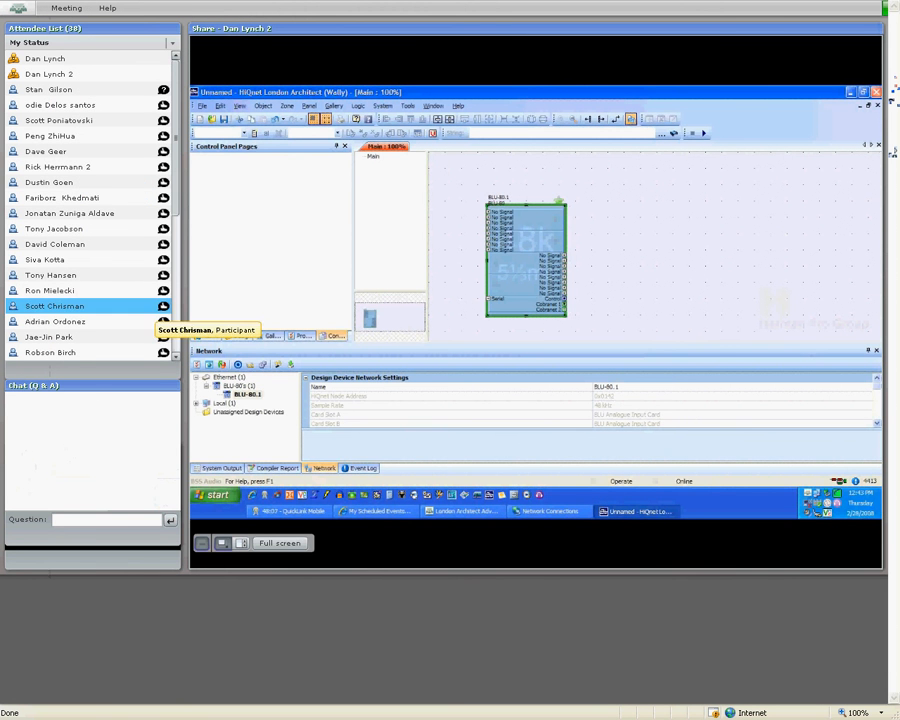
scroll(80, 244, down, 6)
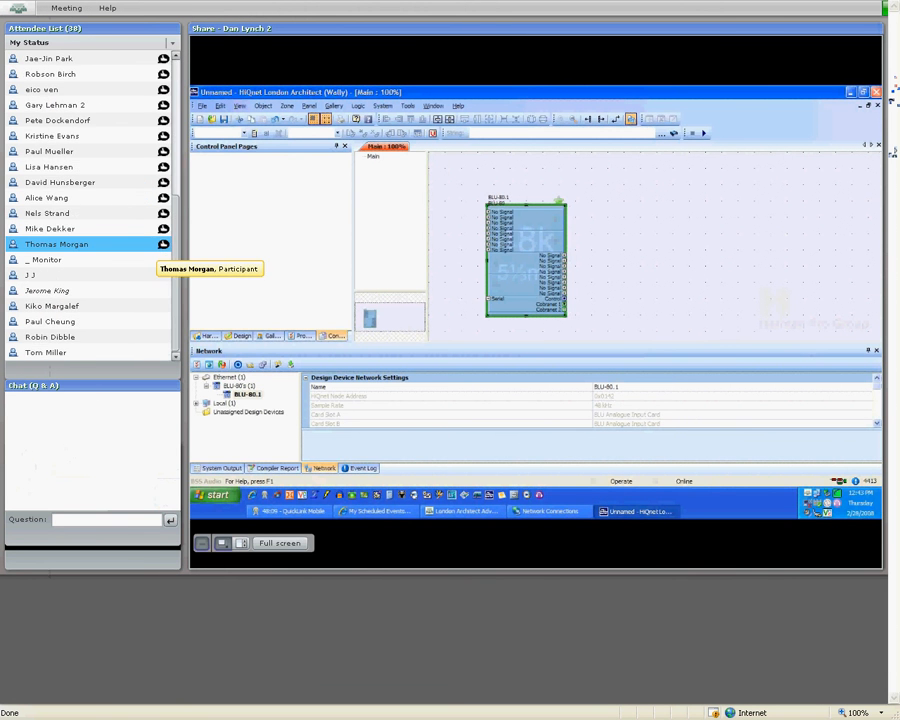
scroll(80, 250, up, 6)
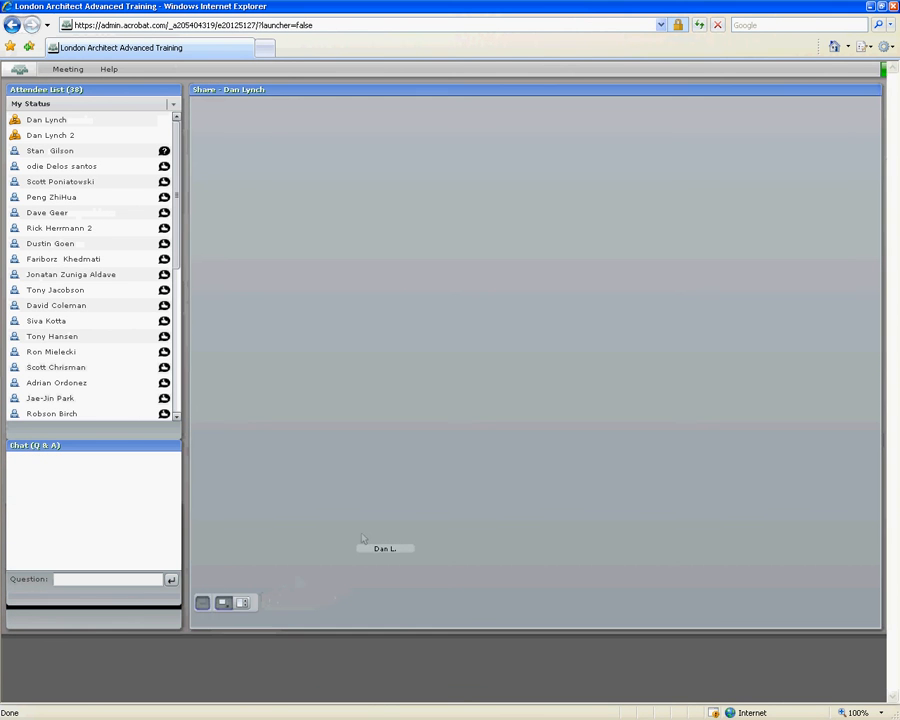
- Show the desktop, dismiss the Outlook tray menu, and restore the Acrobat Connect meeting window
key(super+d)
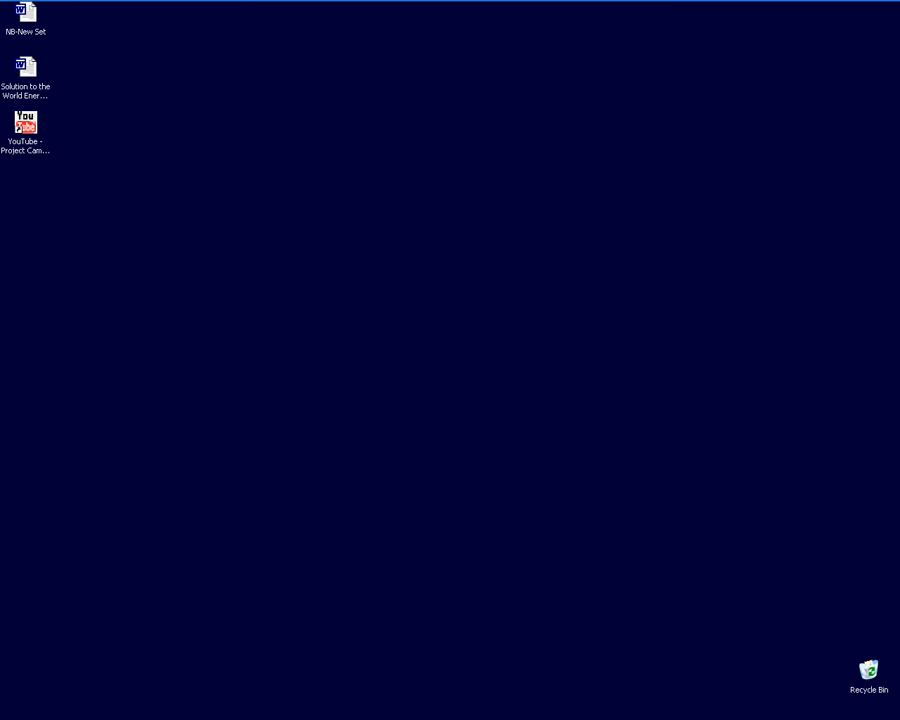
right_click(847, 10)
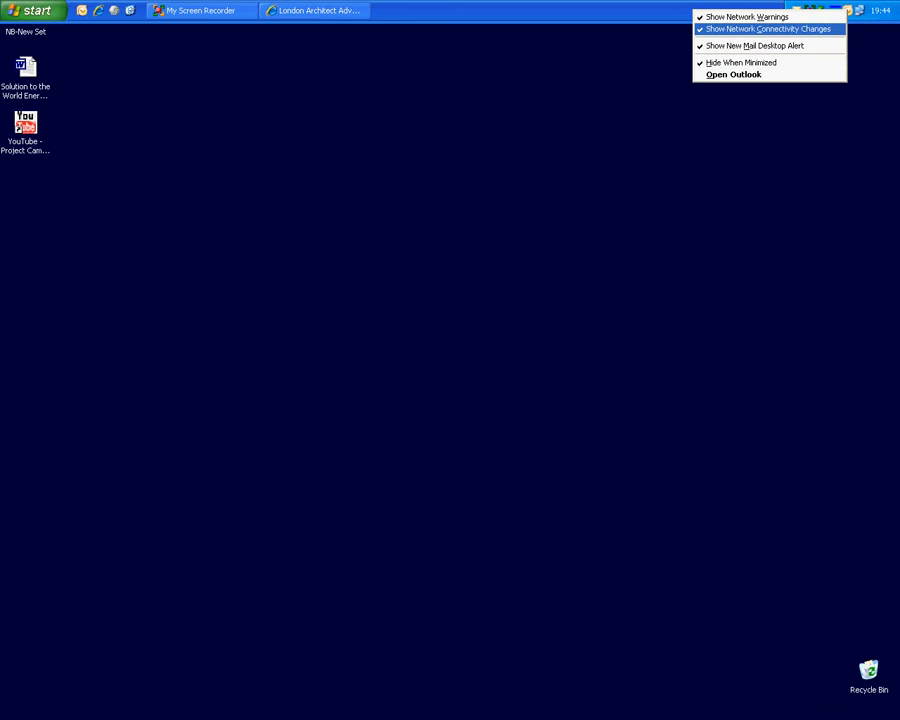
click(770, 62)
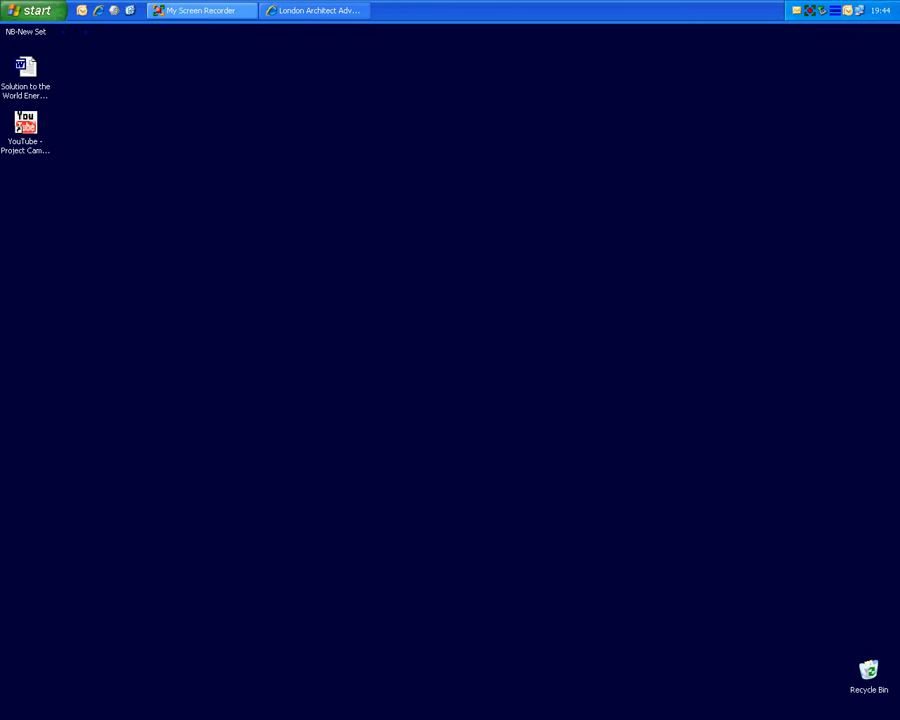
click(311, 10)
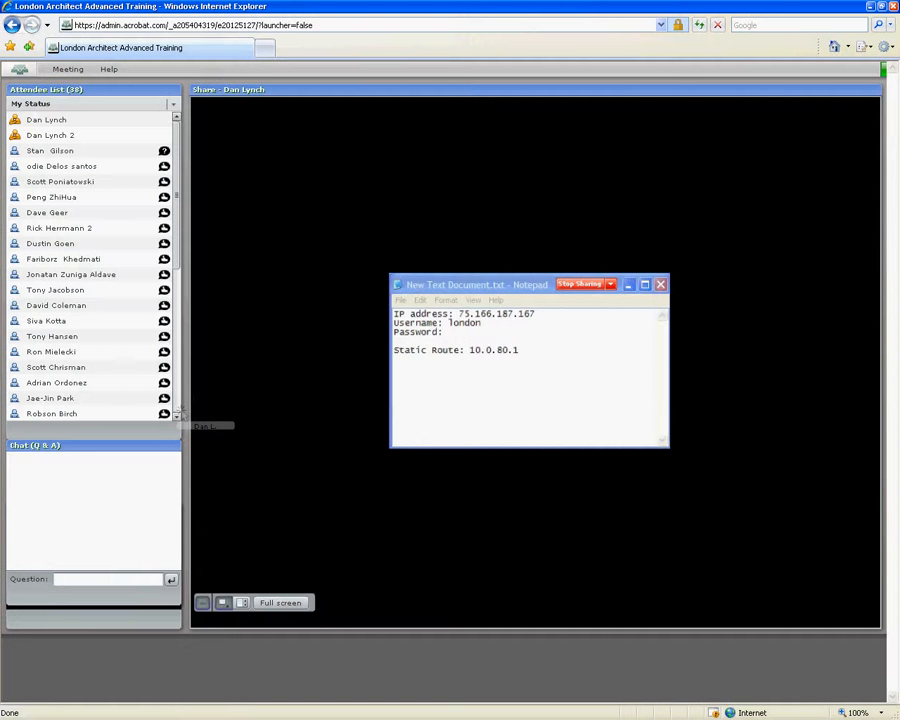